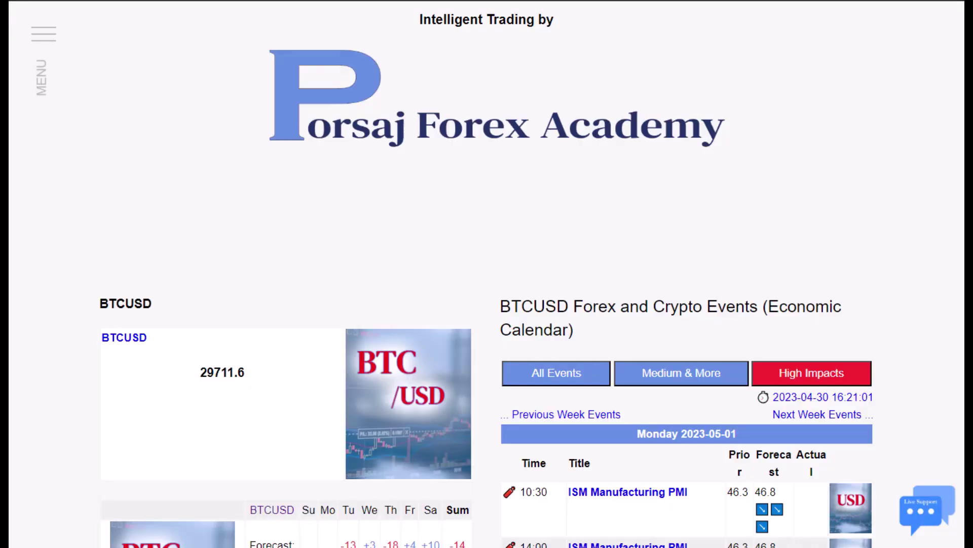
- Review the BTCUSD weekly forecast, the high-impact economic events and the Economic Events Impact chart
middle_click(477, 258)
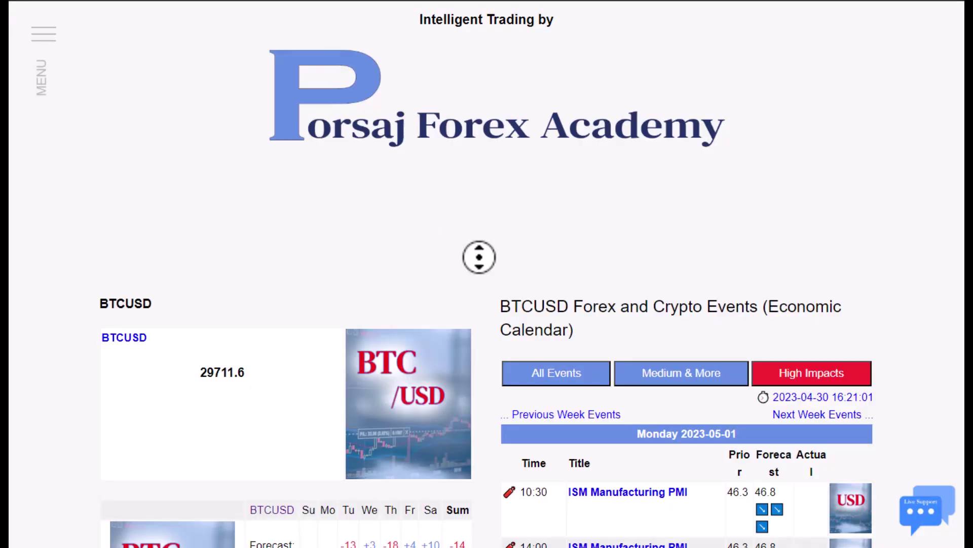
scroll(479, 341, "up", 1)
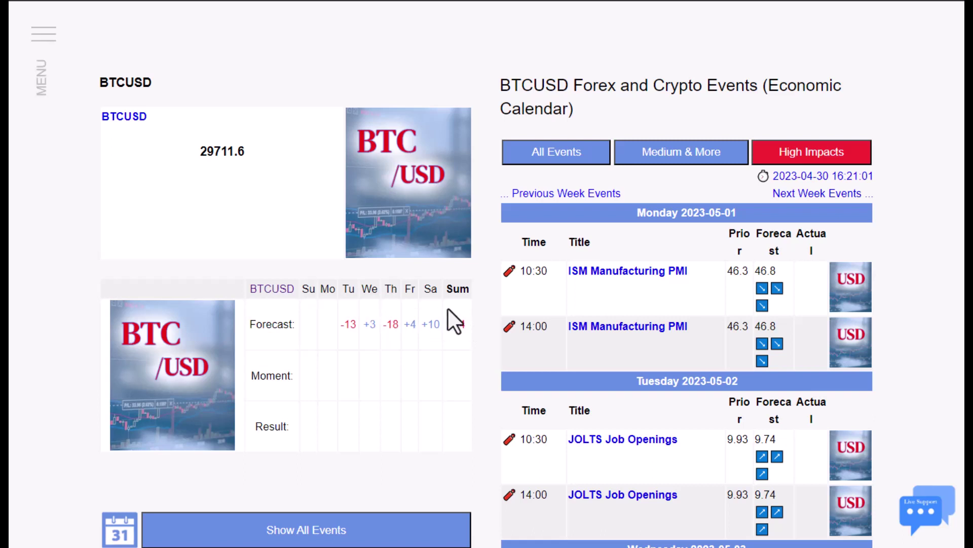
middle_click(477, 317)
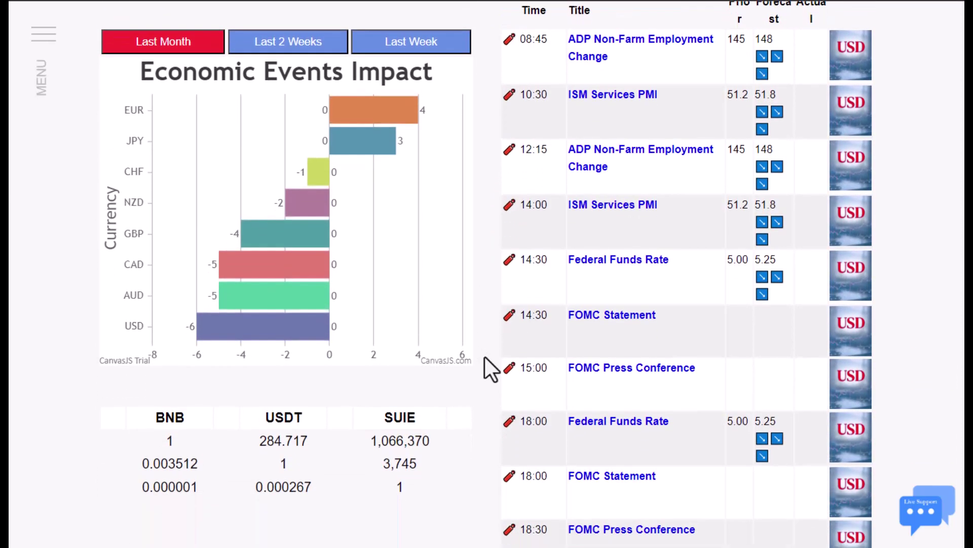
scroll(485, 354, "up", 5)
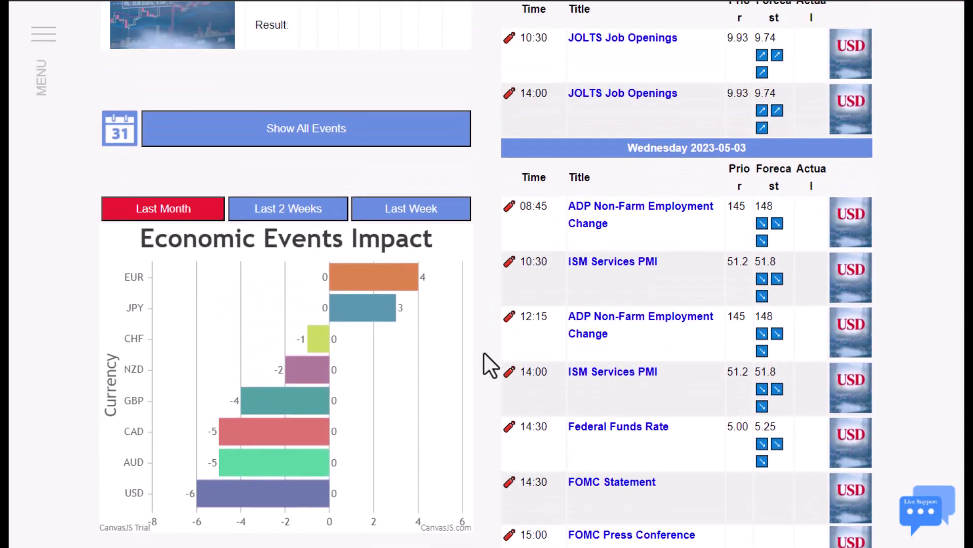
scroll(484, 354, "up", 5)
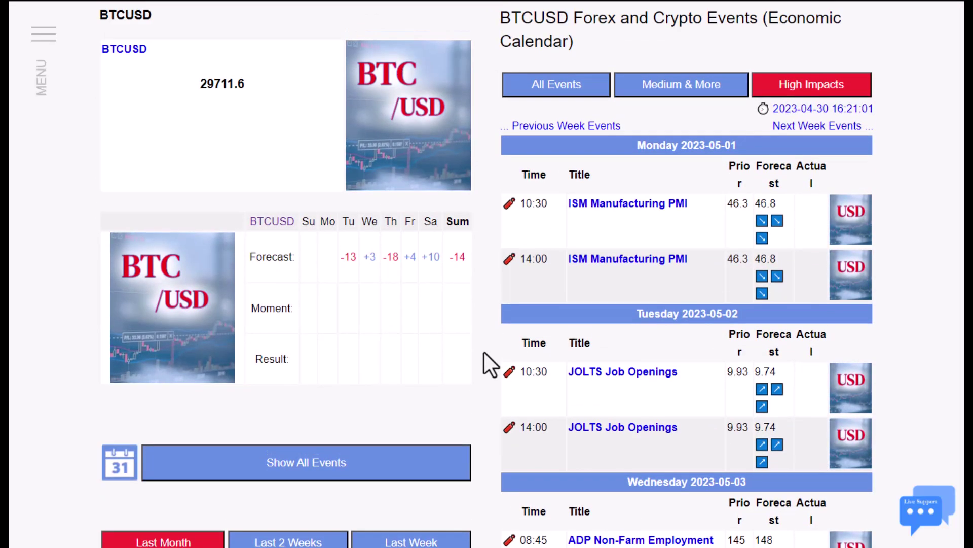
scroll(483, 351, "up", 6)
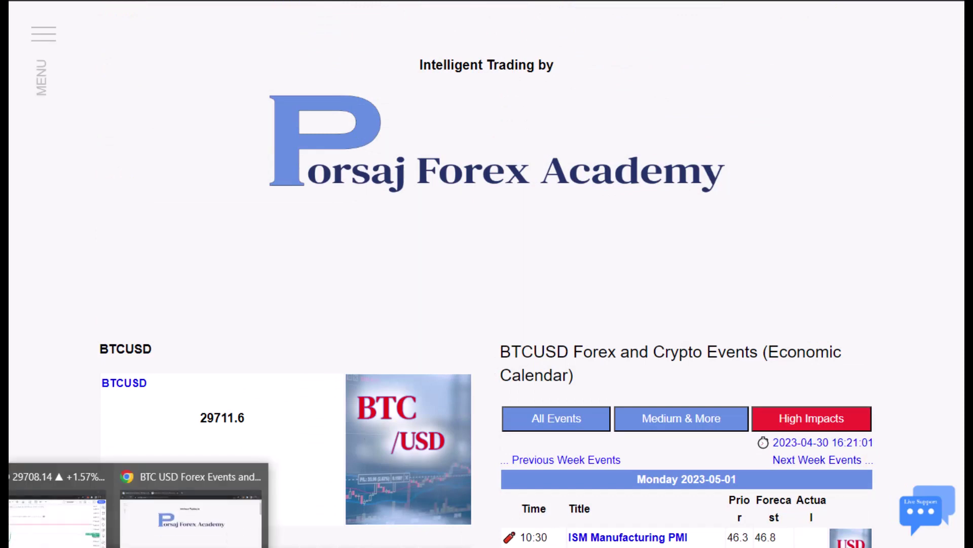
- Switch to the TradingView BTCUSD hourly chart and dismiss the broker advertisement
left_click(49, 537)
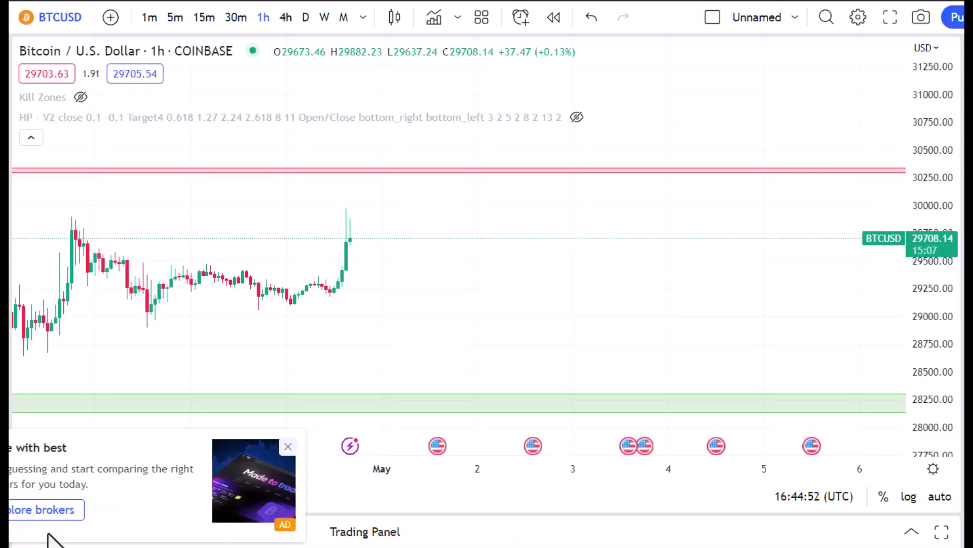
left_click(286, 450)
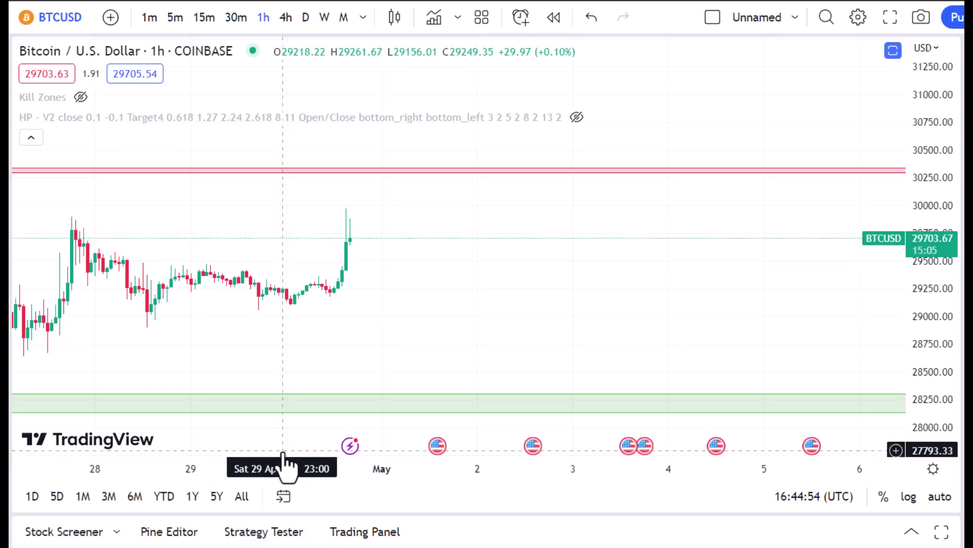
left_click(716, 27)
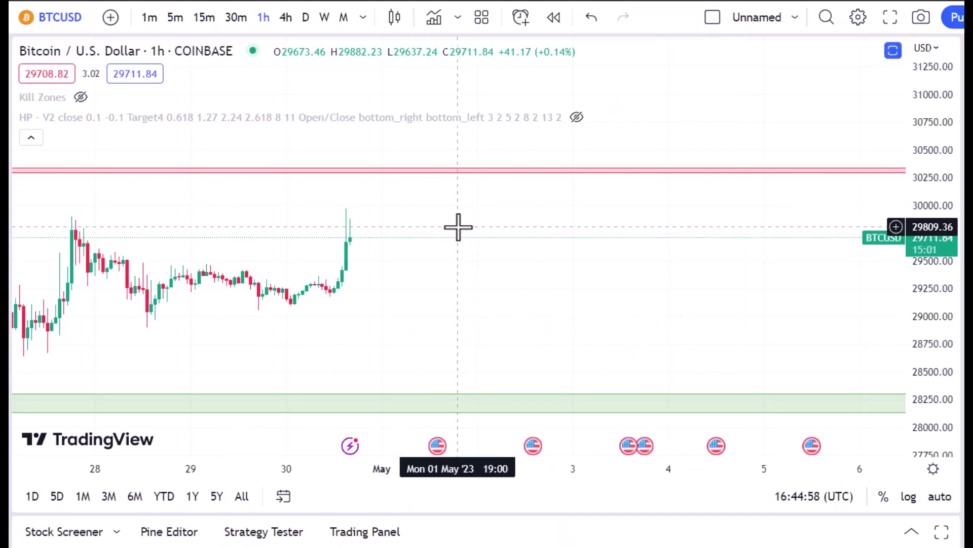
- Examine the hourly price history since mid-April, the origin of the red resistance zone and the latest candles
left_click_drag(458, 227, 521, 230)
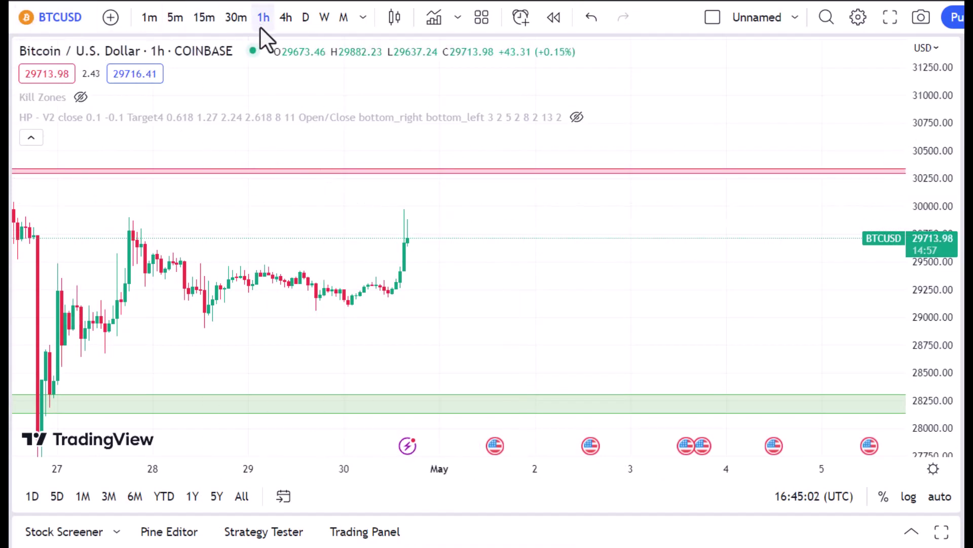
left_click_drag(427, 314, 543, 286)
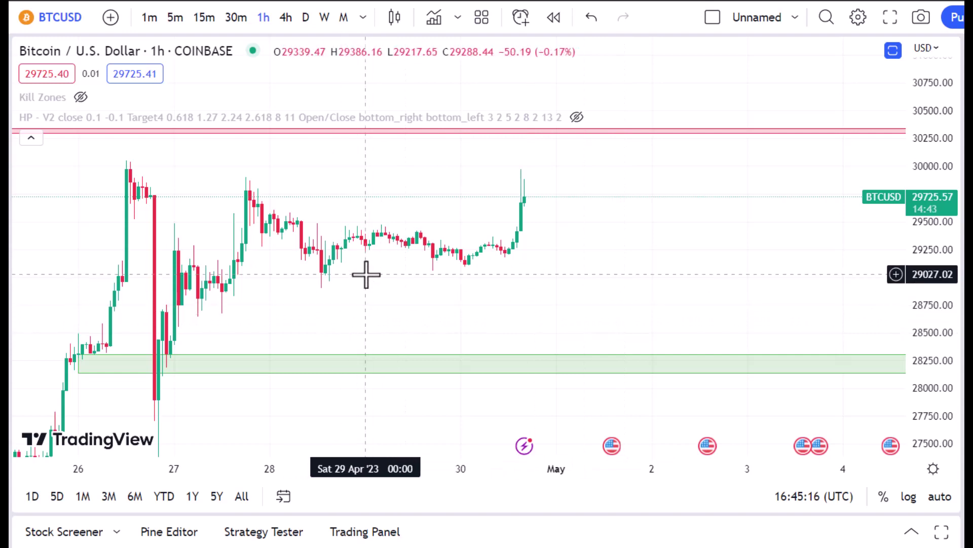
left_click_drag(366, 274, 695, 332)
left_click_drag(294, 304, 521, 298)
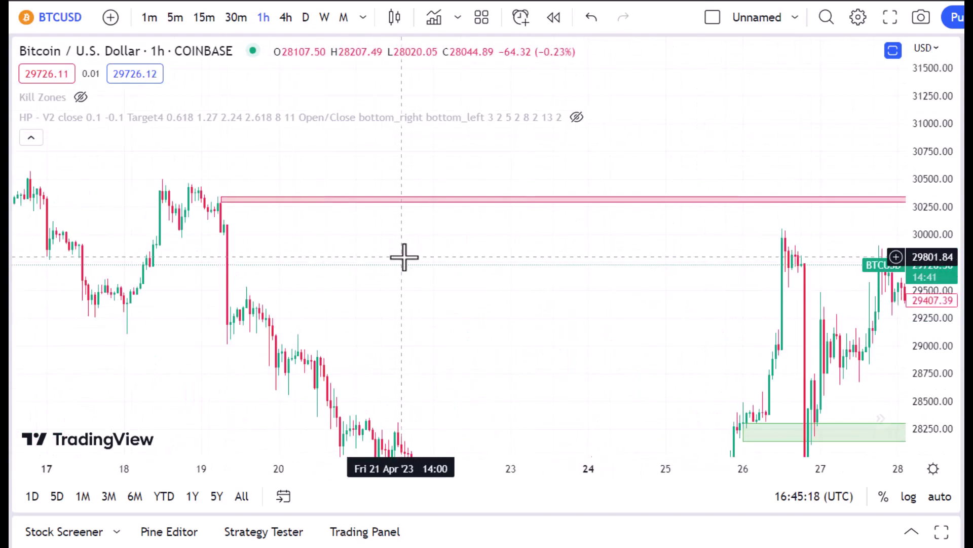
left_click_drag(404, 257, 593, 268)
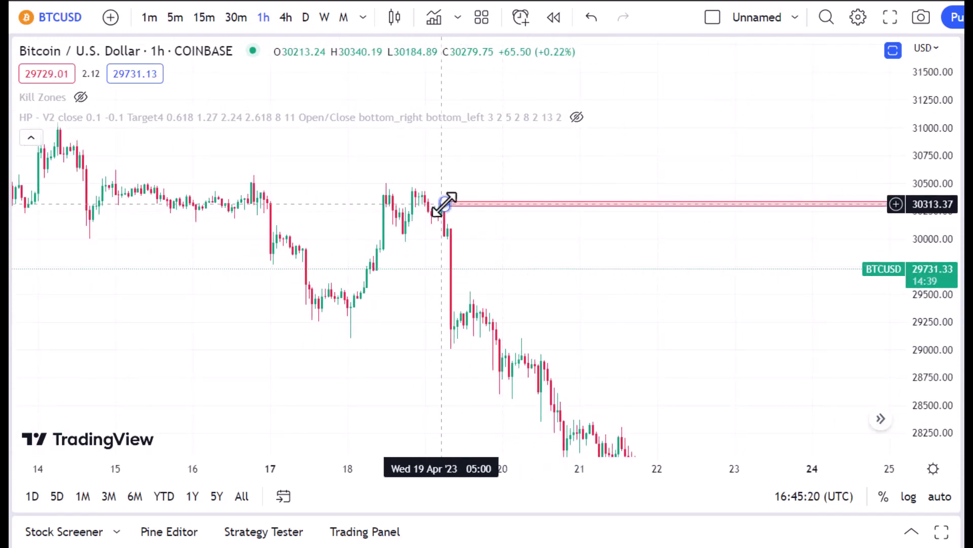
left_click_drag(469, 223, 253, 273)
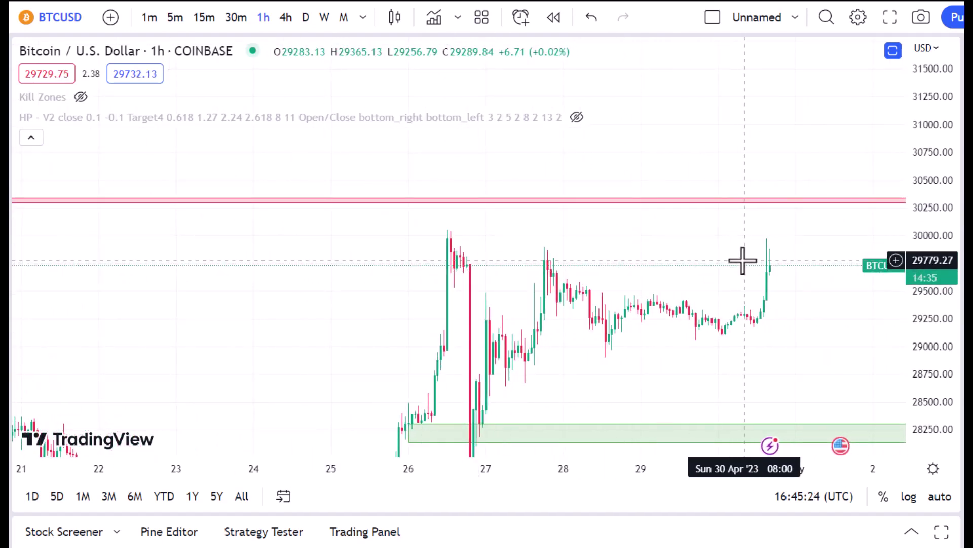
left_click_drag(793, 276, 760, 258)
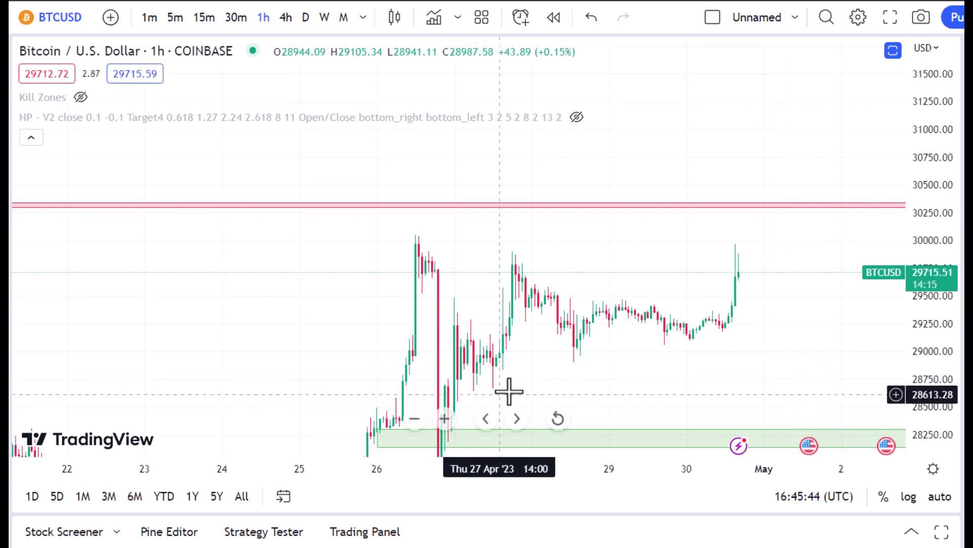
- Extend the start of the green support zone back to about 20 April, keeping its price range
scroll(507, 381, "left", 5)
left_click_drag(443, 275, 465, 231)
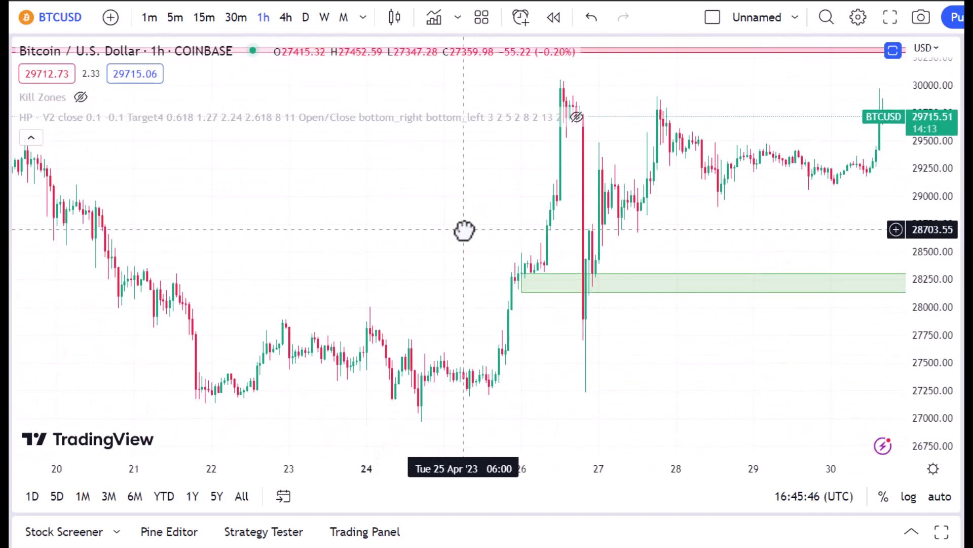
left_click_drag(522, 285, 94, 281)
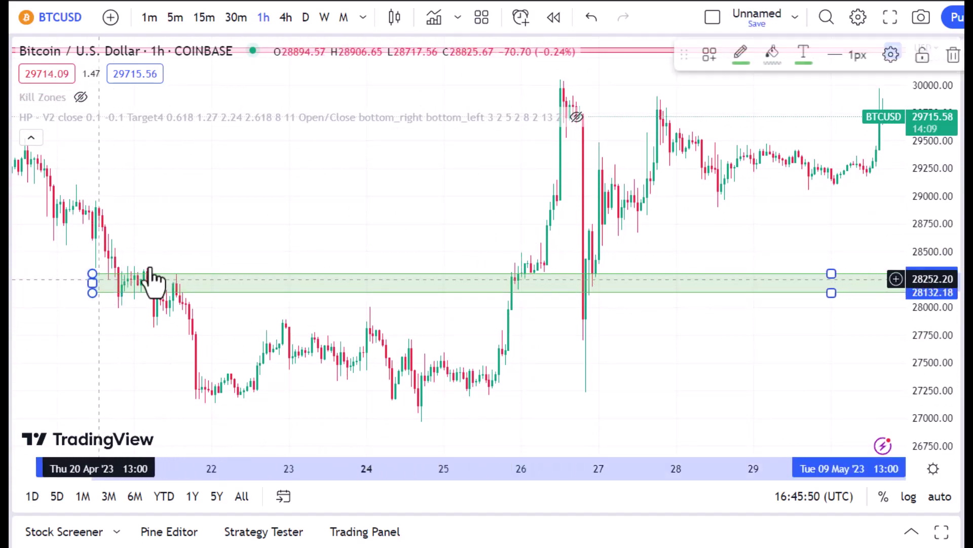
- Examine how price reacted at the green support and red resistance zones from mid-April to the latest candle
left_click_drag(196, 230, 490, 246)
scroll(489, 246, "right", 3)
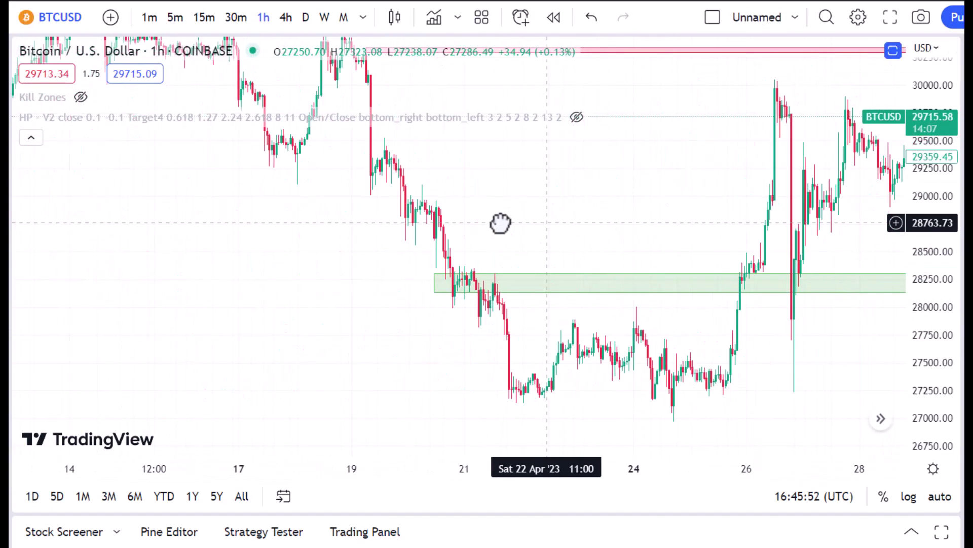
scroll(500, 223, "up", 3)
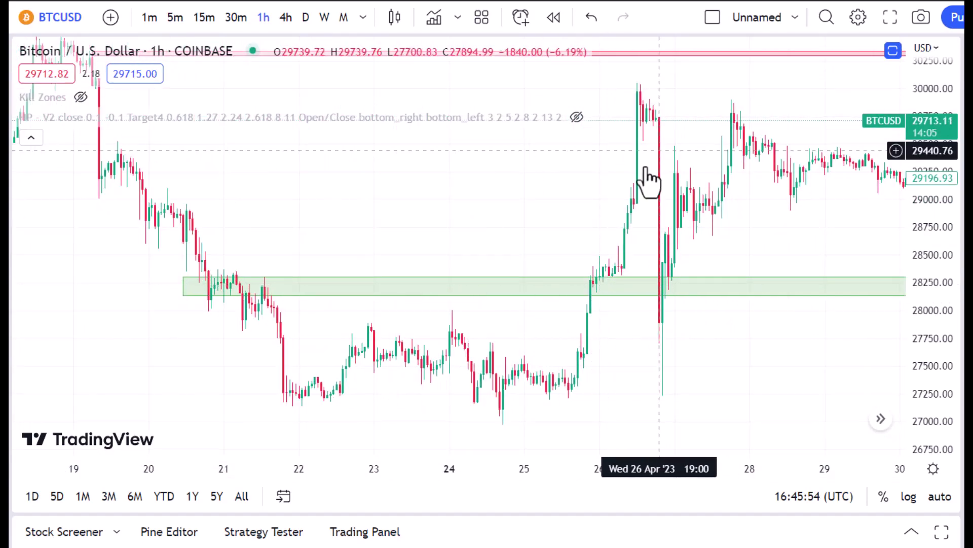
left_click_drag(548, 205, 436, 238)
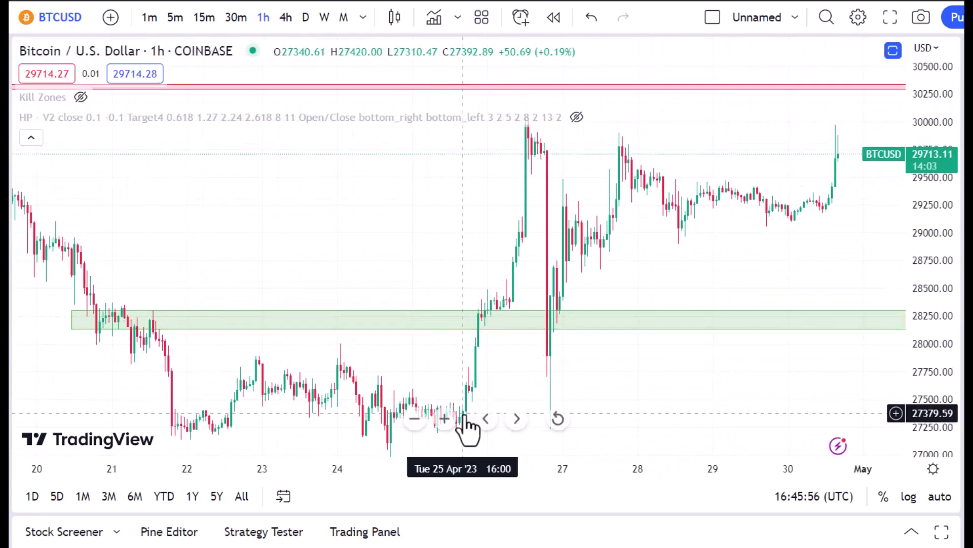
left_click_drag(610, 361, 523, 347)
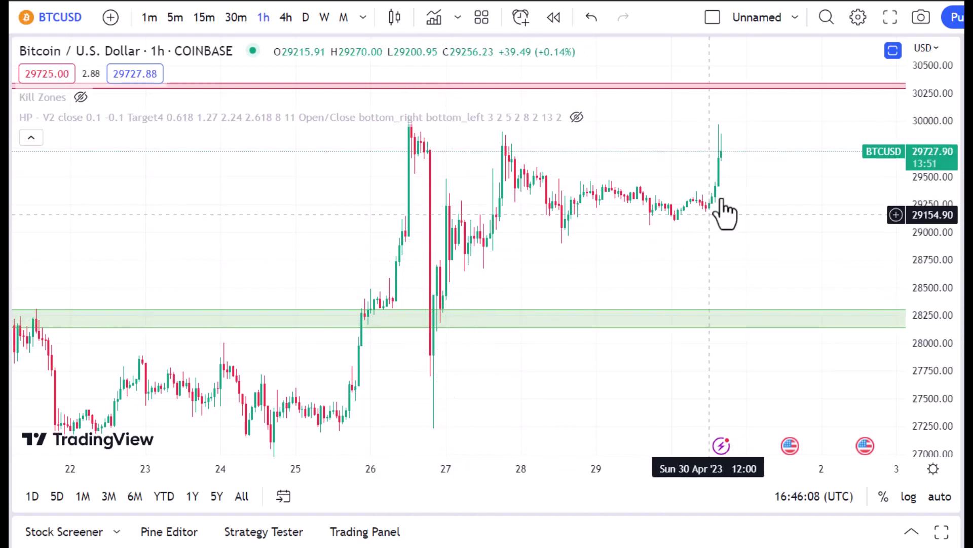
left_click_drag(599, 271, 587, 340)
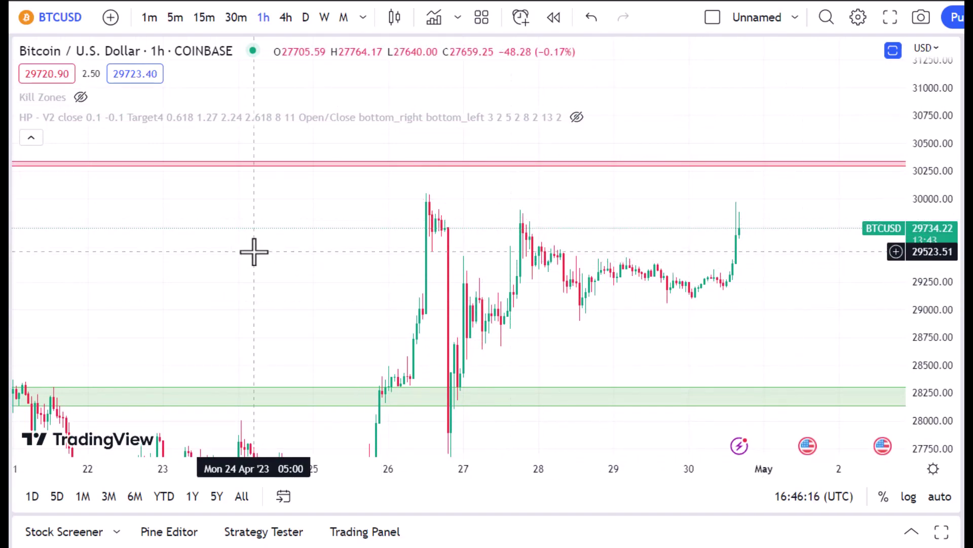
scroll(254, 251, "left", 10)
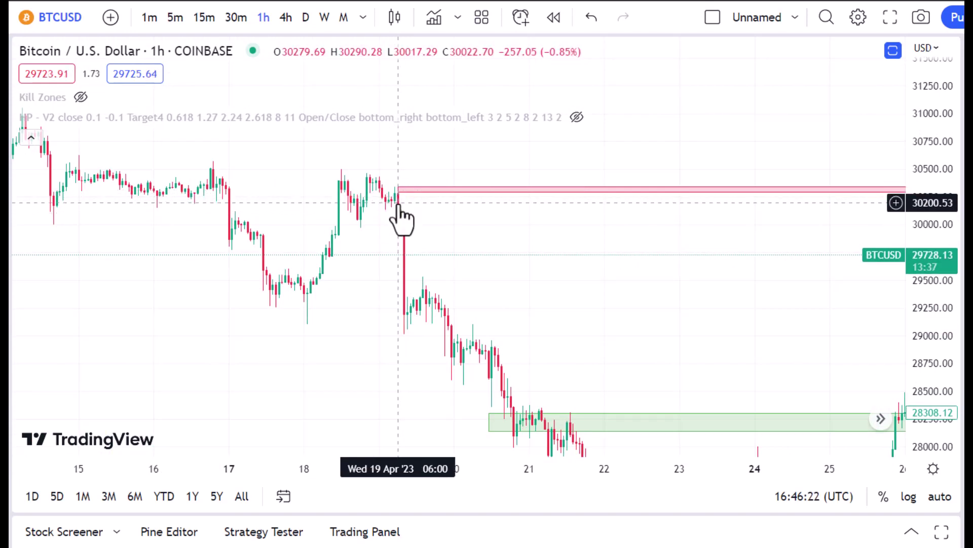
left_click_drag(453, 270, 159, 280)
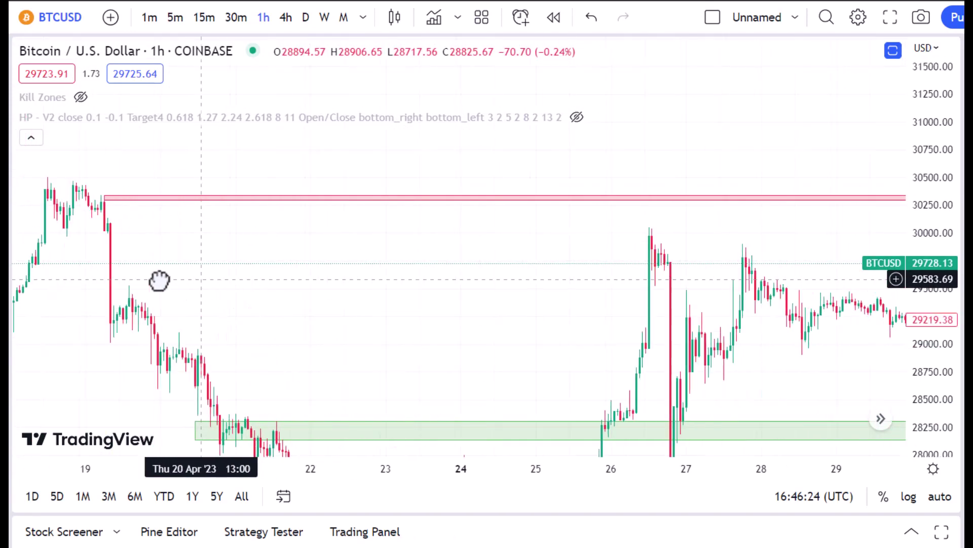
scroll(313, 272, "right", 5)
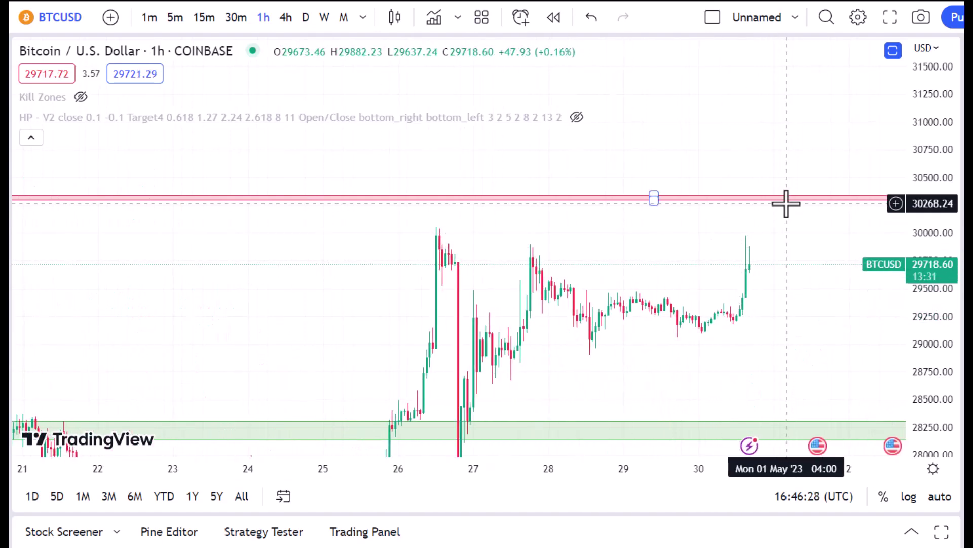
left_click_drag(786, 204, 690, 236)
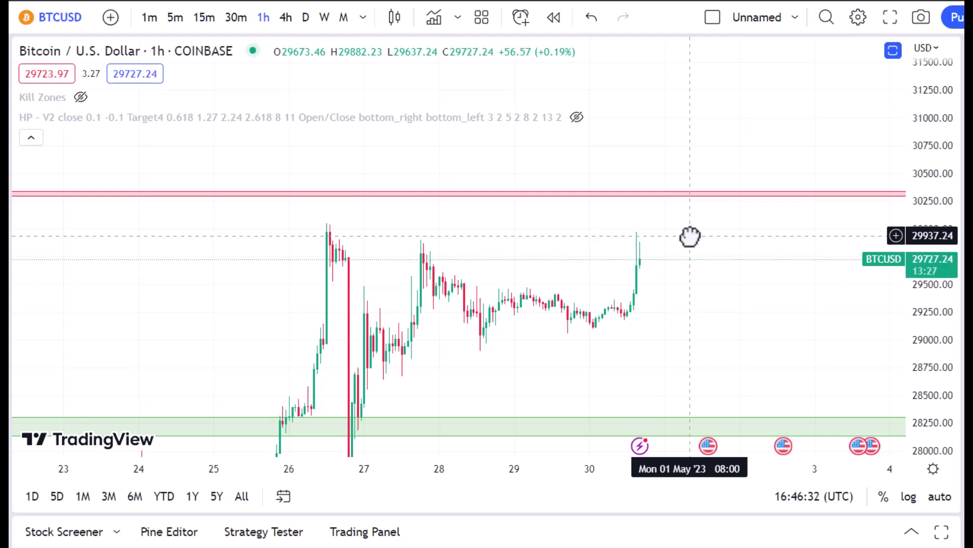
left_click_drag(690, 236, 482, 246)
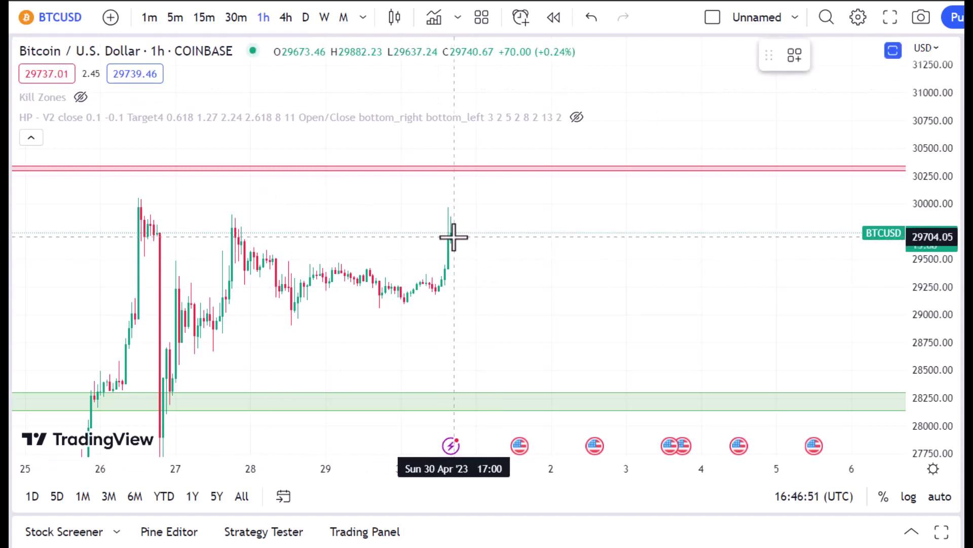
- Draw a rectangle from 30 April 16:00 to 4 May 19:00 between about 29673 and 30065, and fill it light blue
key("alt+shift+r")
mouse_move(451, 240)
left_mouse_down()
mouse_move(451, 223)
mouse_move(561, 202)
mouse_move(761, 198)
left_mouse_up()
left_click(771, 53)
left_click(886, 111)
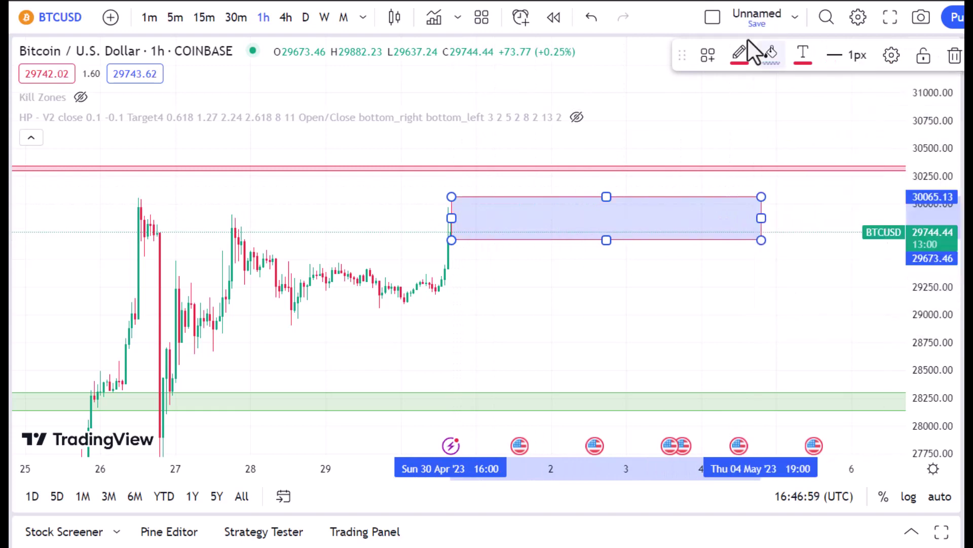
- Give the rectangle a blue border and extend its end to about 5 May
left_click(739, 53)
left_click(848, 111)
left_click_drag(762, 219, 826, 219)
left_click(754, 278)
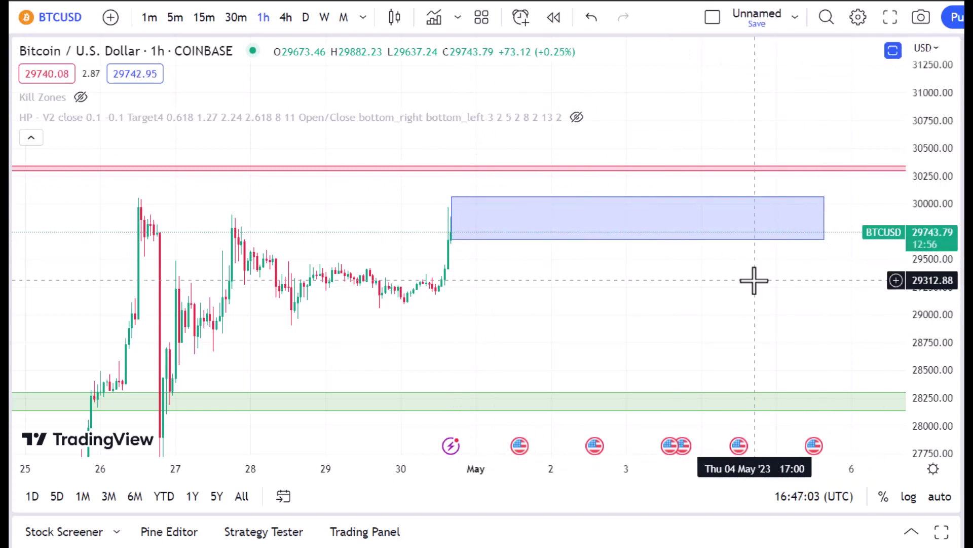
- Place a short position inside the blue rectangle at 30 April 21:00, with its entry at about 29787
left_click_drag(754, 278, 602, 258)
left_click(7, 218)
left_click(22, 261)
left_click(318, 245)
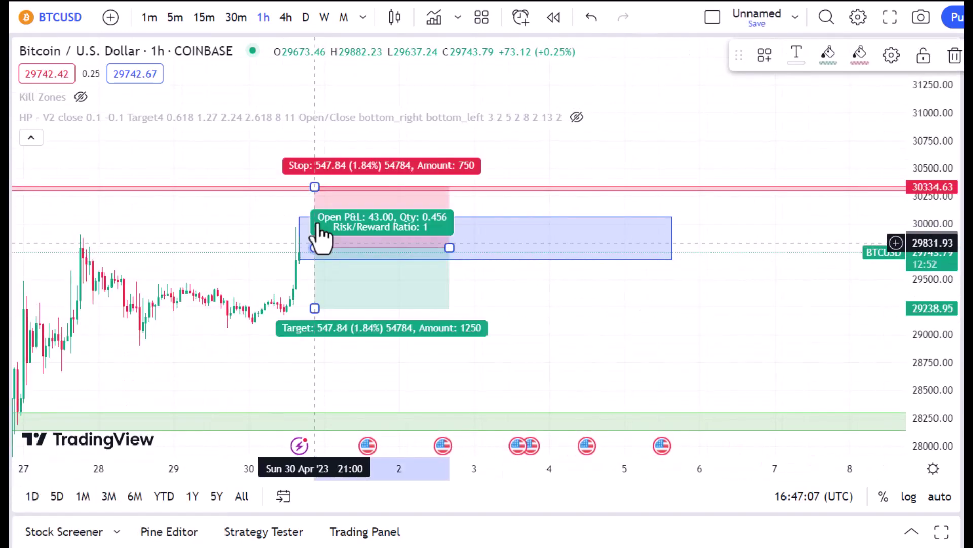
- Set the short position's stop to about 30411 and target to about 28215, and extend it to 5 May 02:00
left_click_drag(314, 186, 315, 178)
left_click_drag(449, 248, 631, 250)
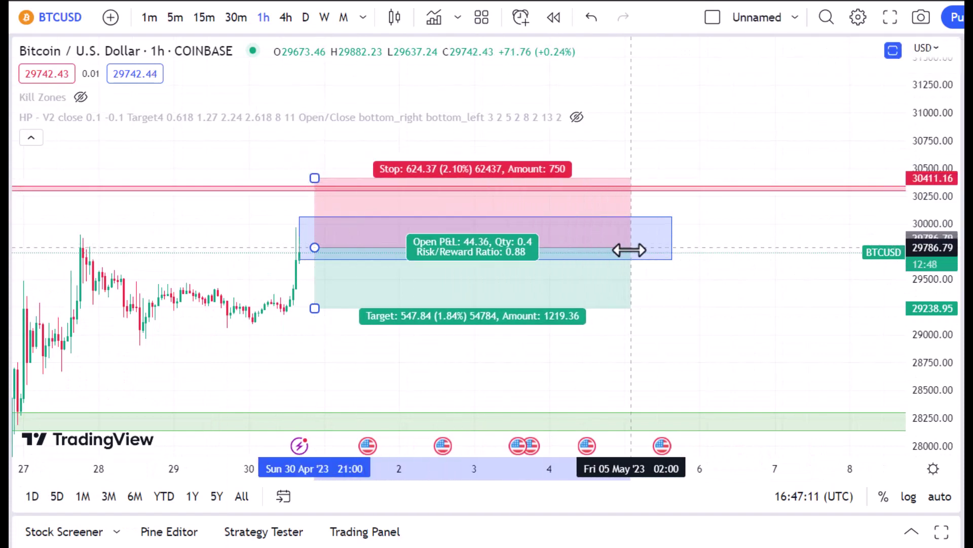
left_click_drag(385, 291, 504, 291)
left_click_drag(436, 218, 426, 330)
left_click_drag(356, 273, 252, 296)
- Add a callout reading "Area of support" that points at the green zone near 28230, with its box below the zone
left_click(11, 185)
left_click(66, 293)
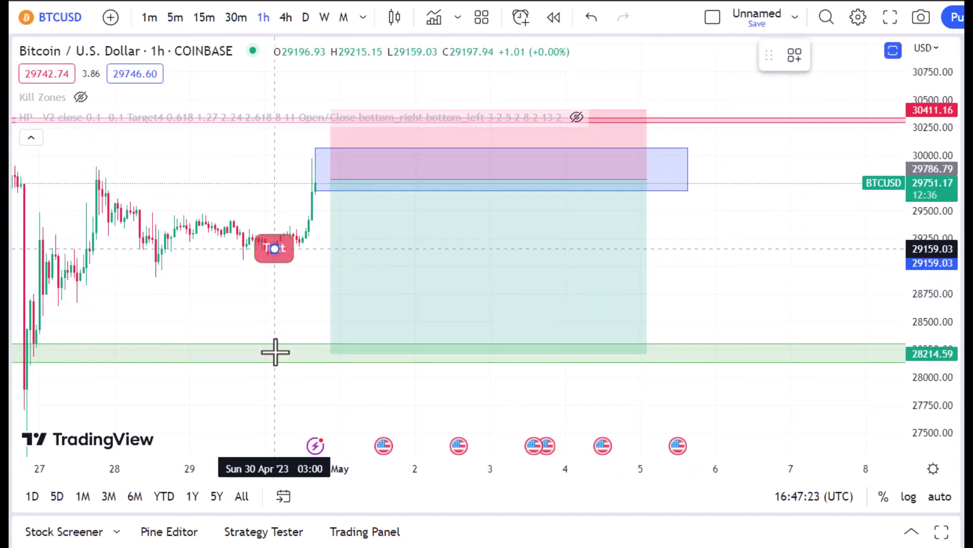
left_click(660, 351)
left_click(697, 316)
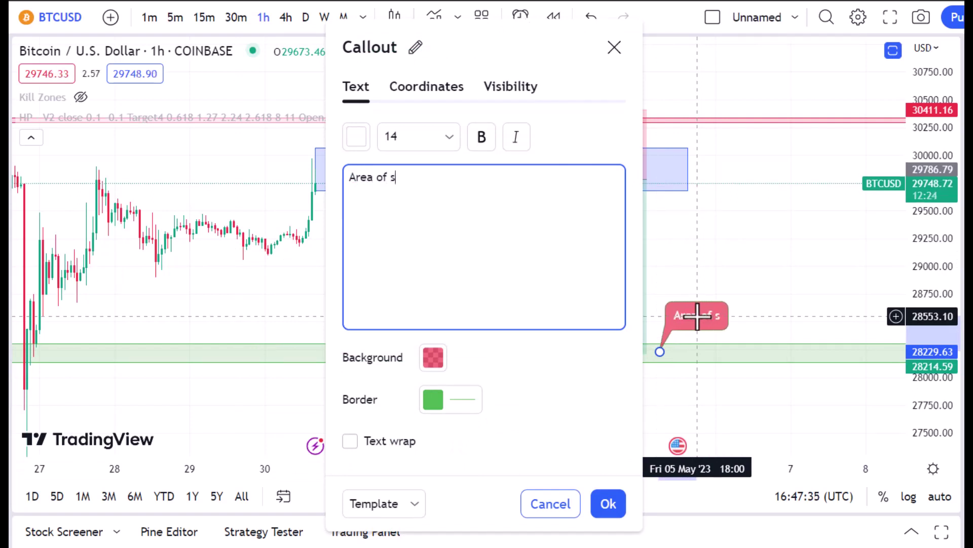
key("BackSpace")
type("a of ")
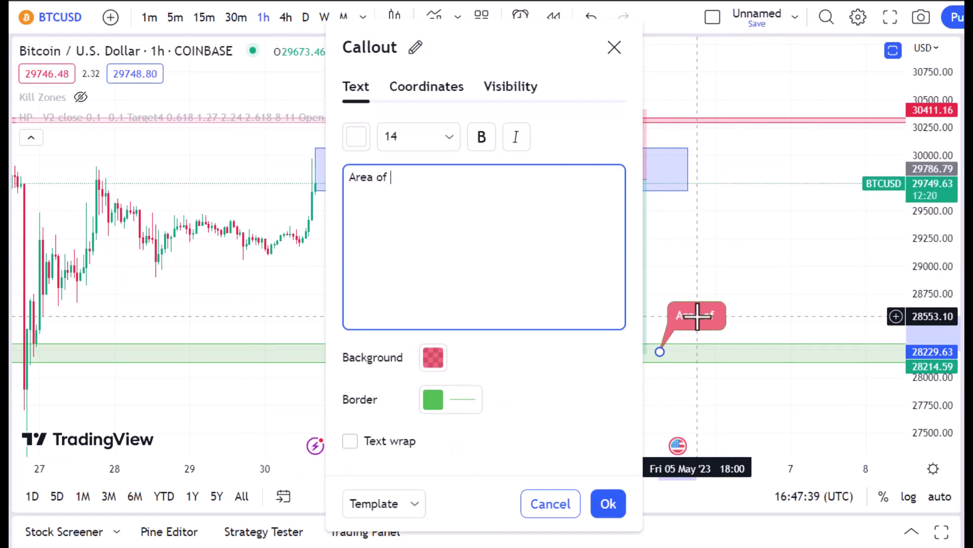
type("support")
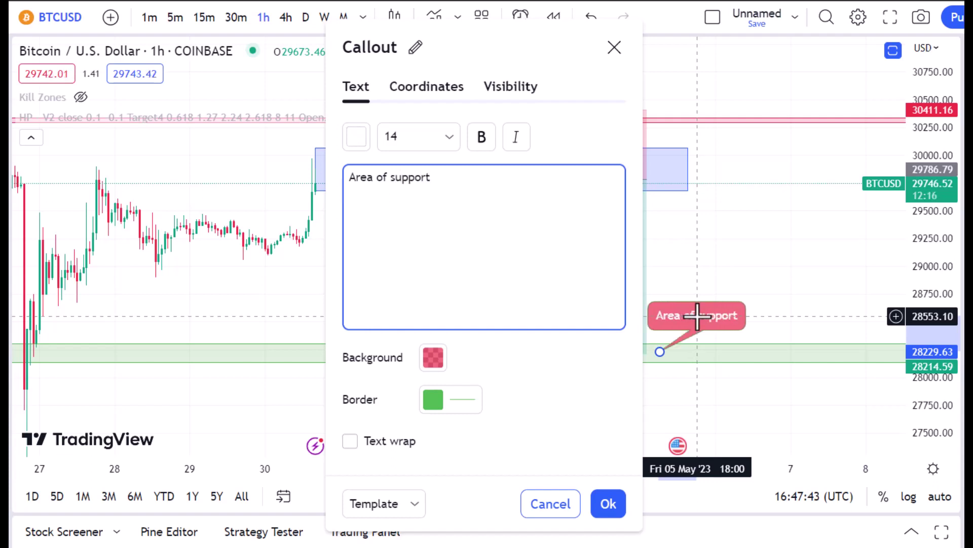
left_click(613, 510)
left_click_drag(694, 327, 677, 378)
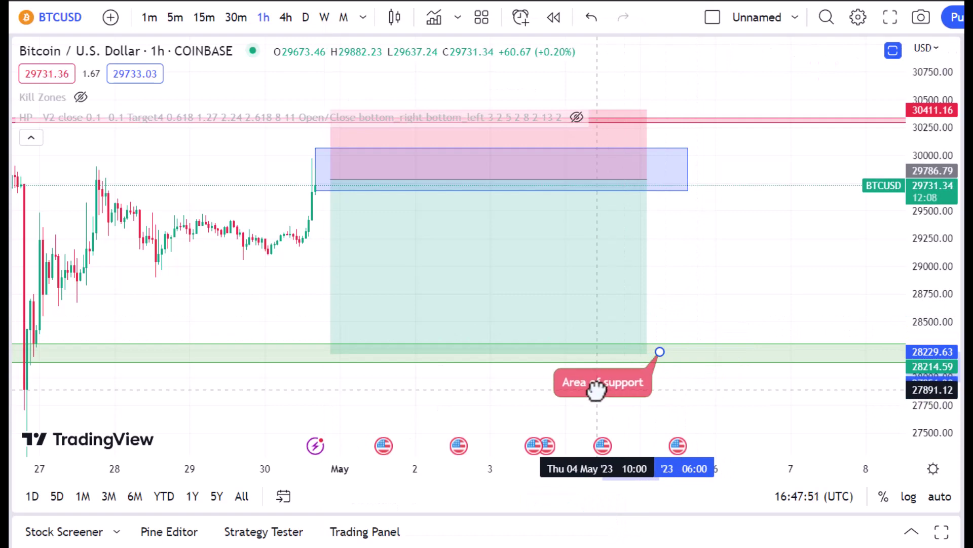
- Place a second callout pointing into the blue rectangle's end at about 29897, with its box on 6 May
left_click(689, 269)
left_click_drag(917, 243, 915, 269)
scroll(785, 245, "down", 3)
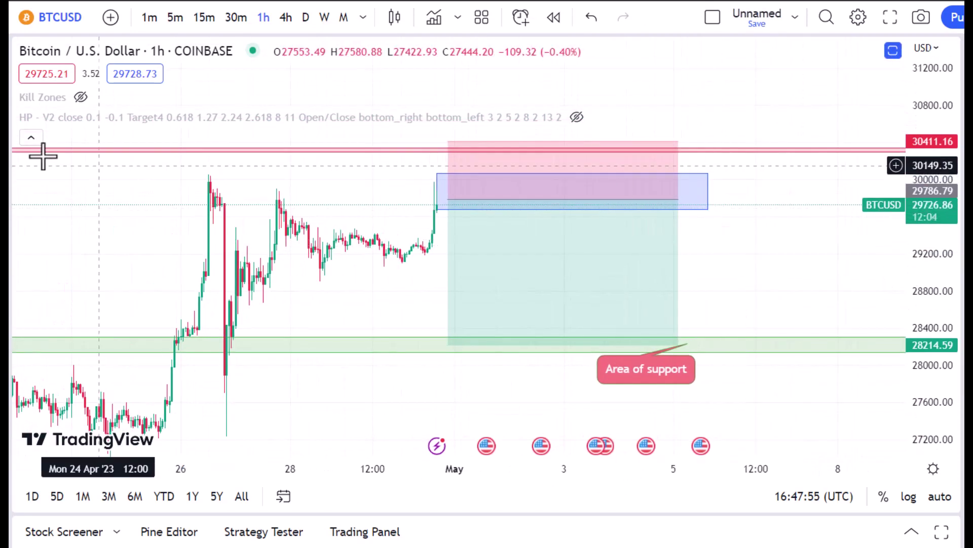
left_click(701, 189)
left_click(758, 192)
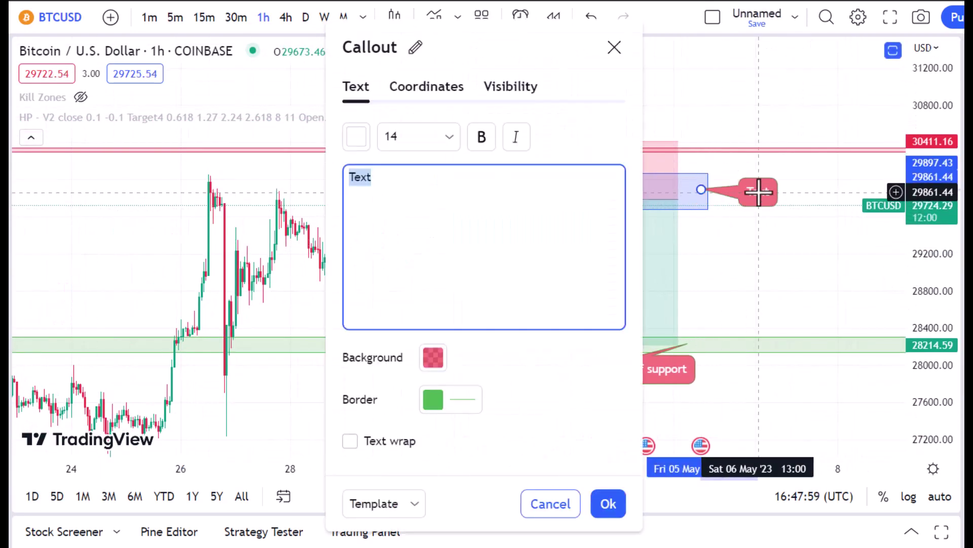
- Enter the callout text "Entry area as we all know its always up to you when to enter the trade" over five lines
type("Entry area")
key("Return")
type("as")
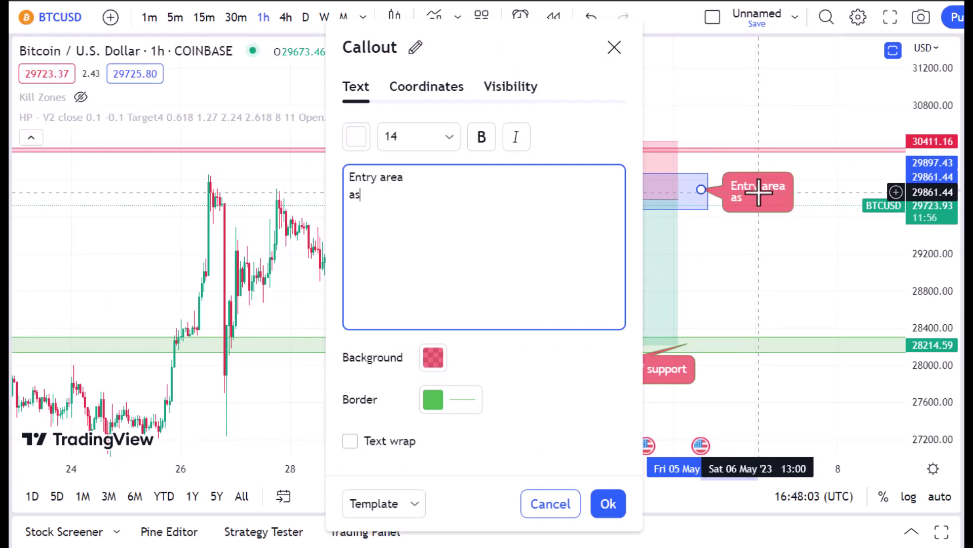
type(" we all")
key("Return")
type("k")
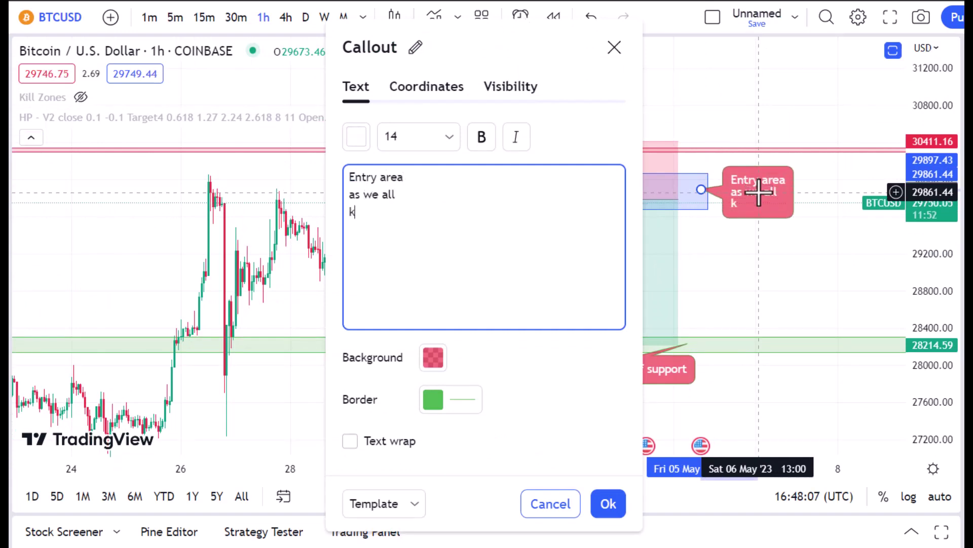
type("now its")
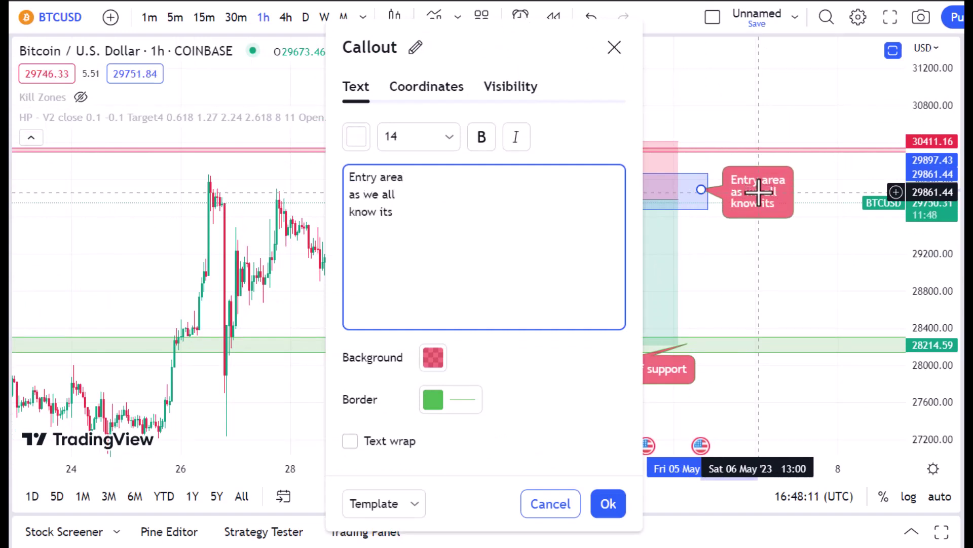
type(" always ")
type("up")
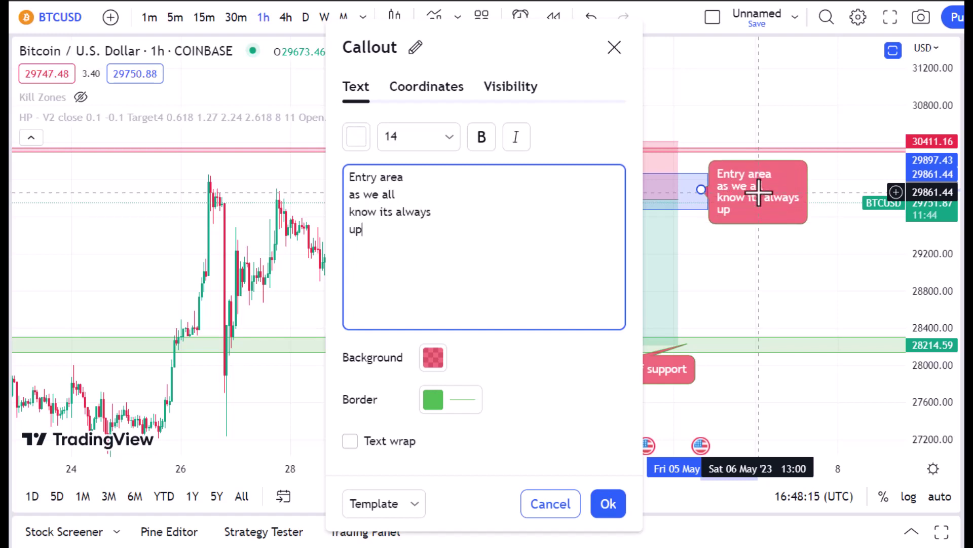
type(" to you when")
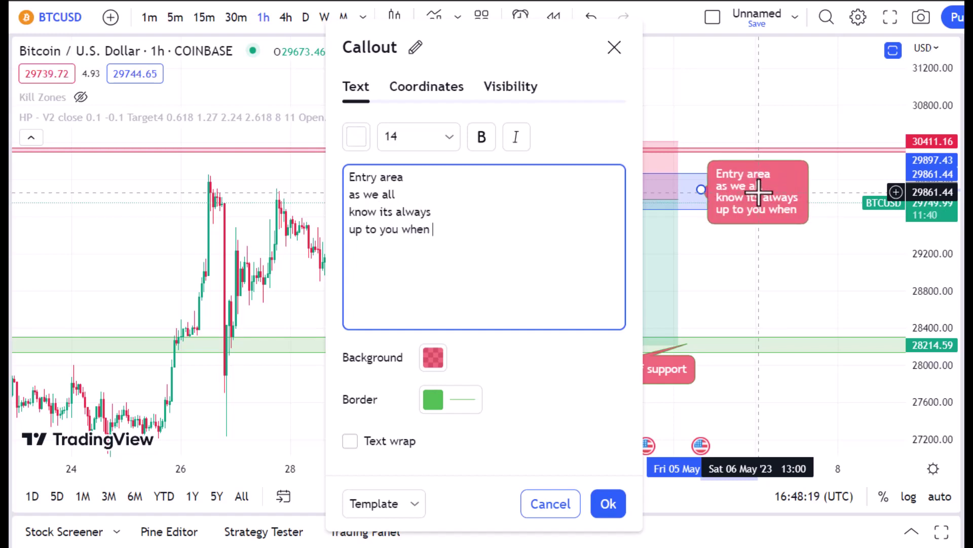
key("Return")
type("to enter the")
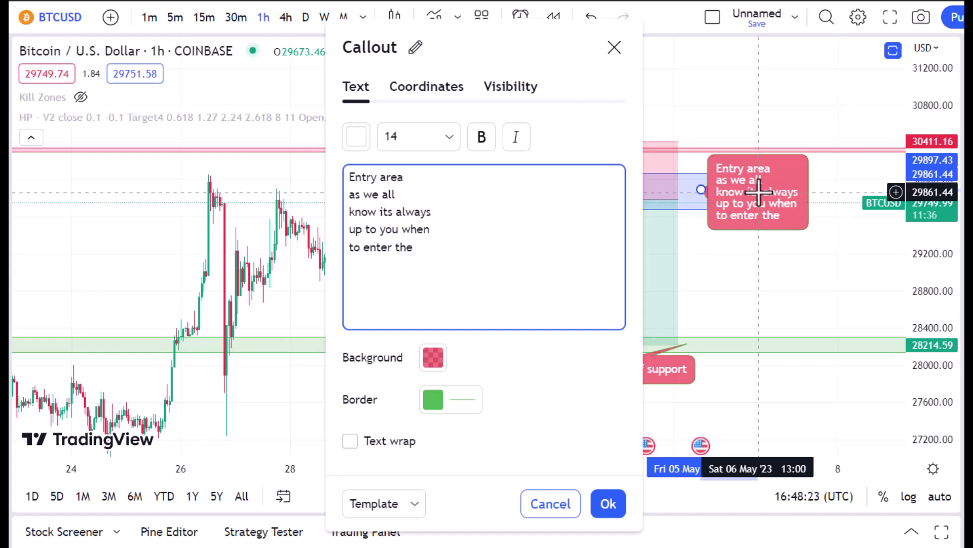
type(" trade")
- Move the entry-area callout's box below the blue rectangle and its pointer to the rectangle's lower edge
left_click(774, 196)
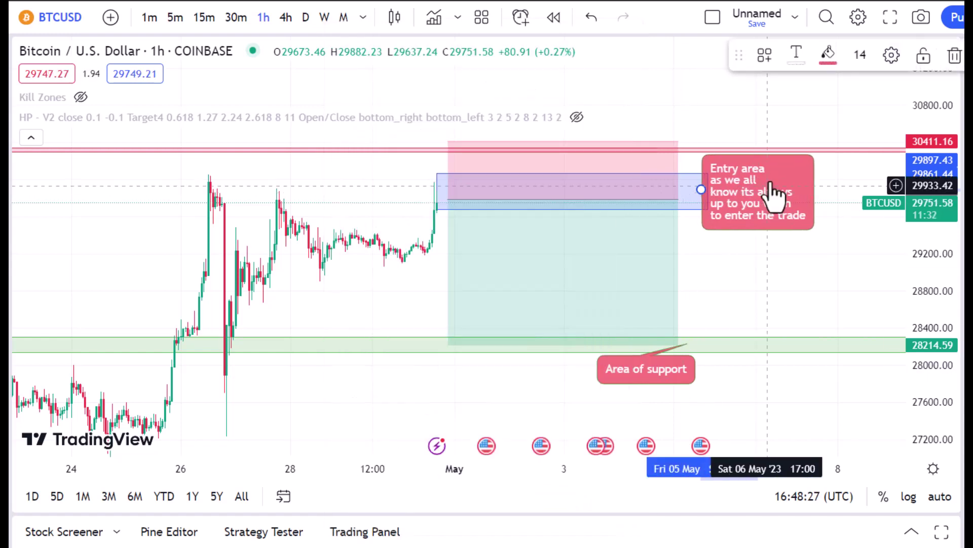
left_click_drag(774, 196, 750, 246)
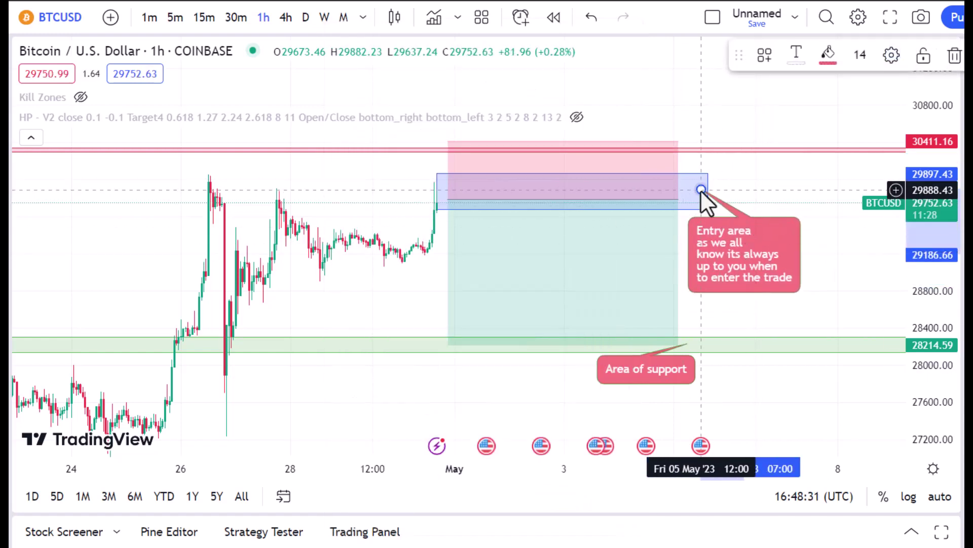
left_click_drag(700, 190, 693, 205)
mouse_move(746, 233)
left_mouse_down()
mouse_move(684, 220)
mouse_move(738, 219)
left_mouse_up()
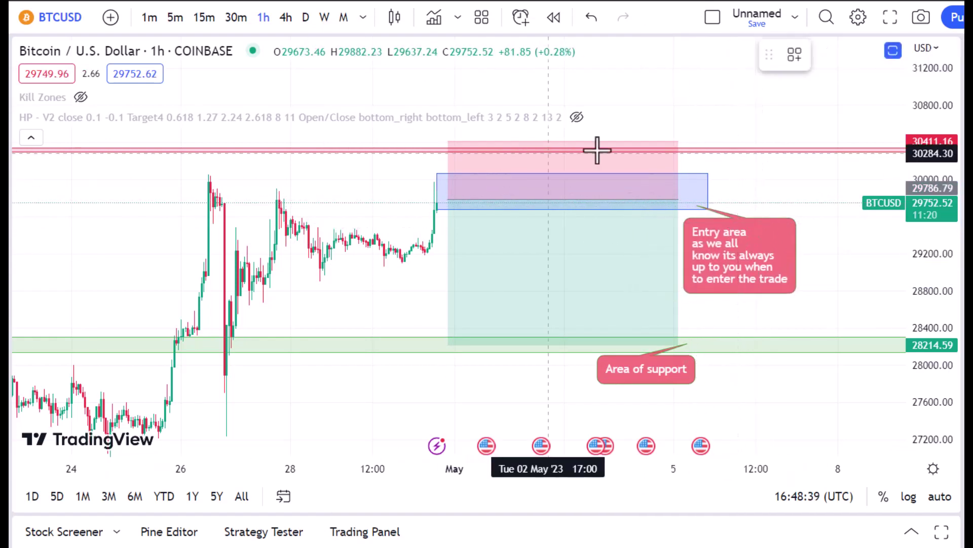
- Add a callout reading "Really strong resistant" that points at the red zone near 30320, with its box above at about 30563
left_click_drag(685, 150, 721, 119)
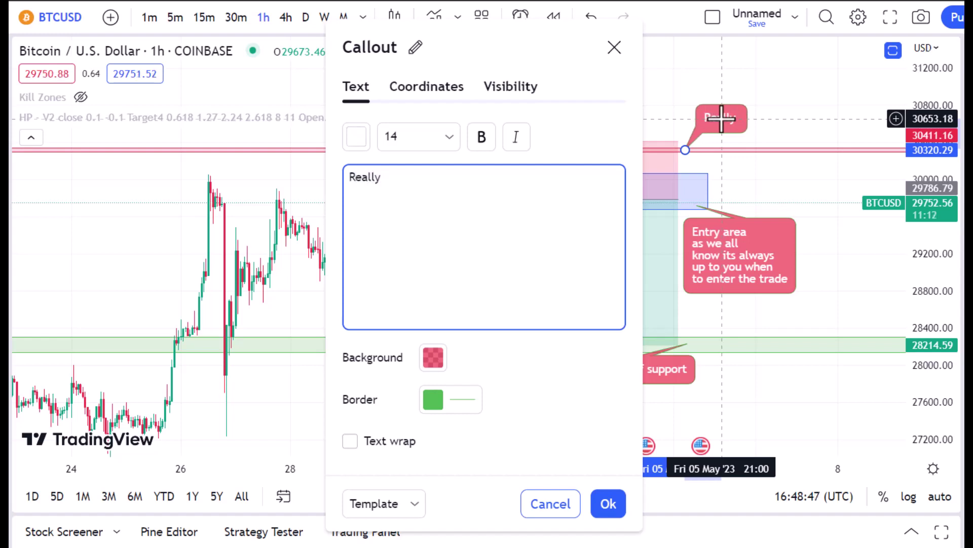
type("Really strong resistant")
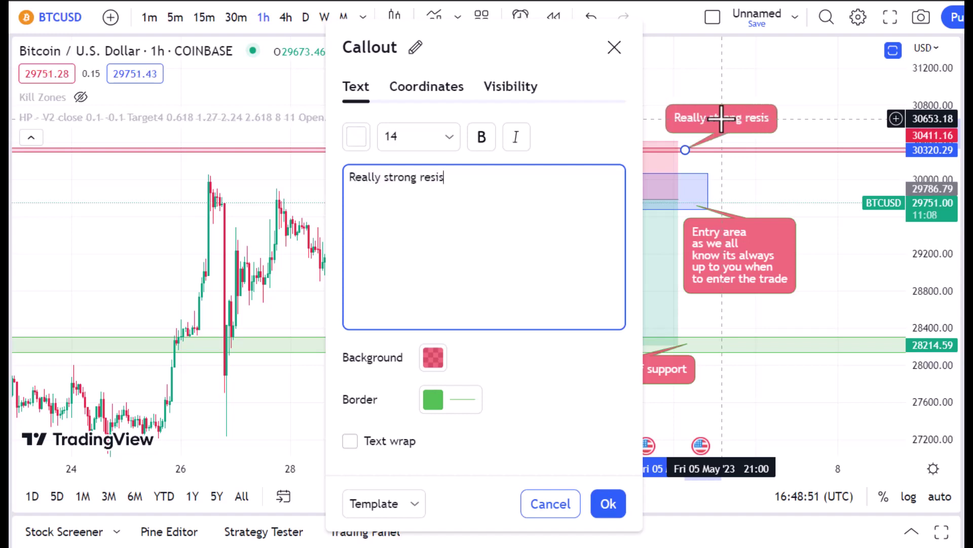
left_click(609, 504)
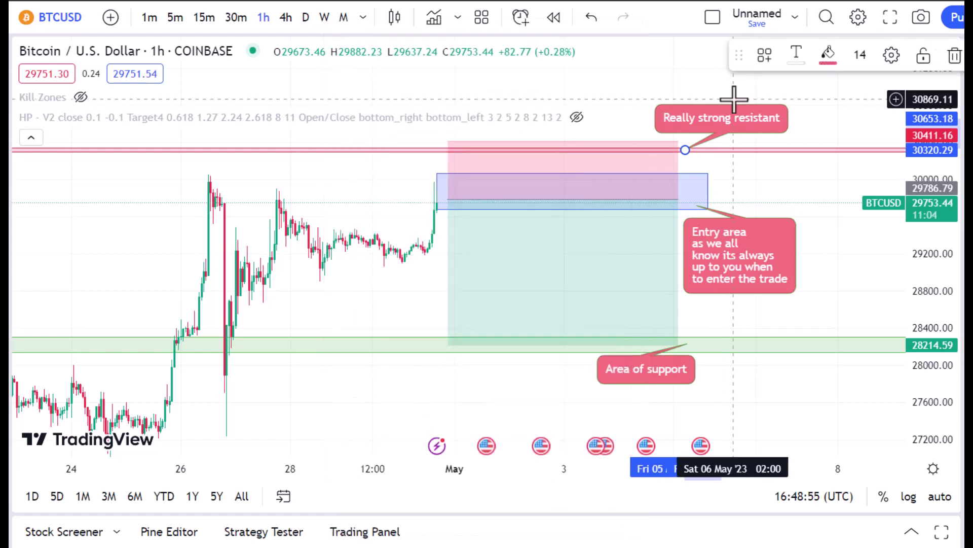
left_click_drag(733, 112, 765, 119)
- Shift the entry-area callout's box slightly later in time and the support callout's box slightly earlier, clear of their pointer tips
left_click(750, 254)
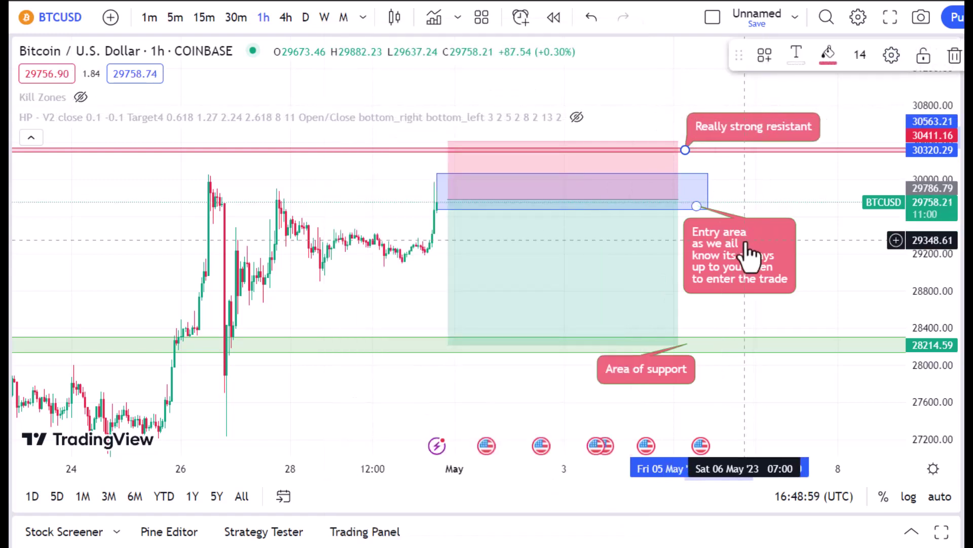
left_click_drag(750, 254, 771, 233)
left_click_drag(676, 378, 658, 371)
- Draw three horizontal trend lines from the recent lows to 5 May, at about 29096, 28643 and 28269
left_click(456, 276)
left_click(361, 276)
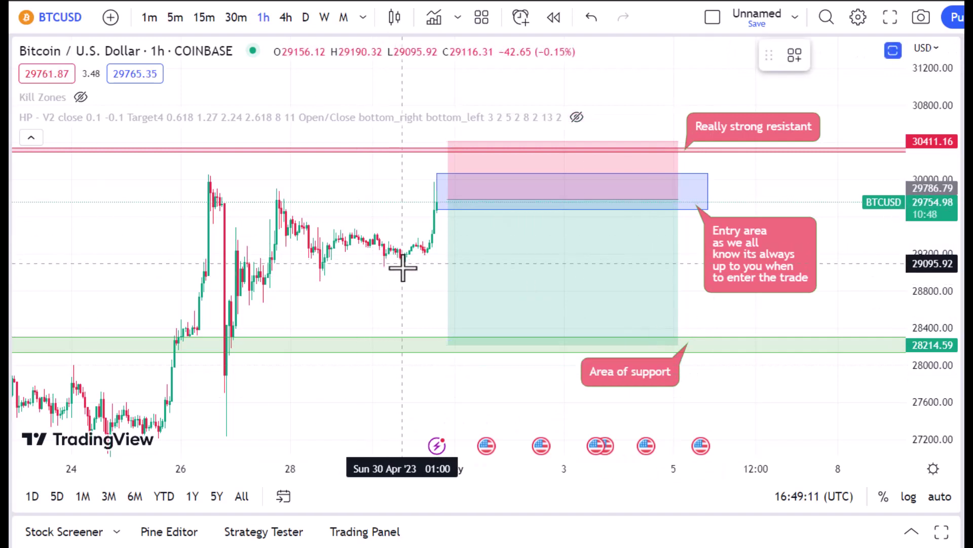
left_click_drag(402, 267, 677, 263)
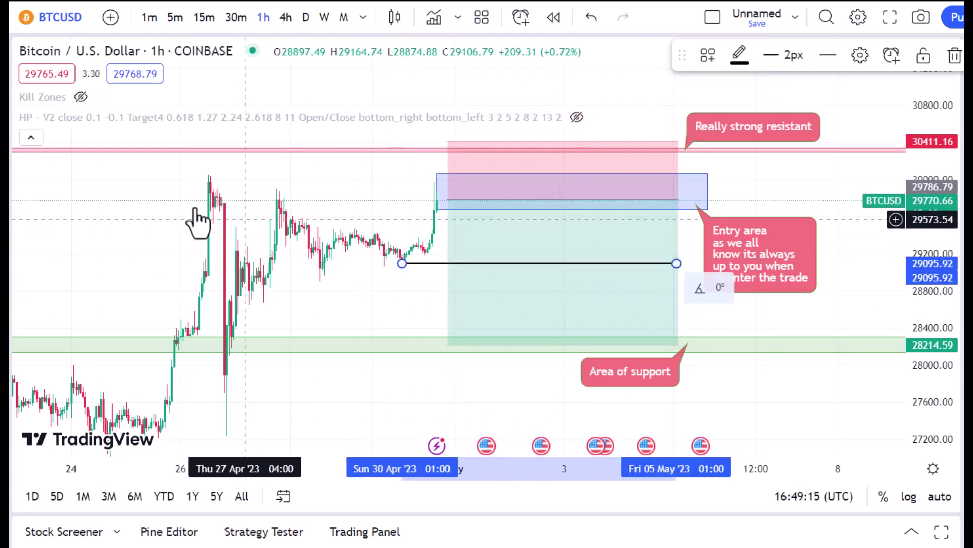
left_click_drag(249, 305, 678, 305)
left_click(233, 310)
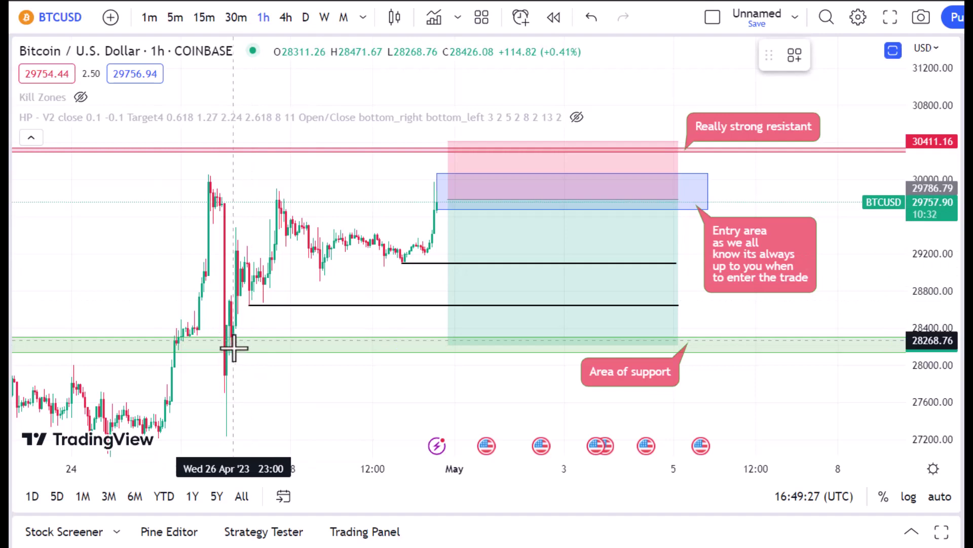
left_click_drag(234, 347, 678, 343)
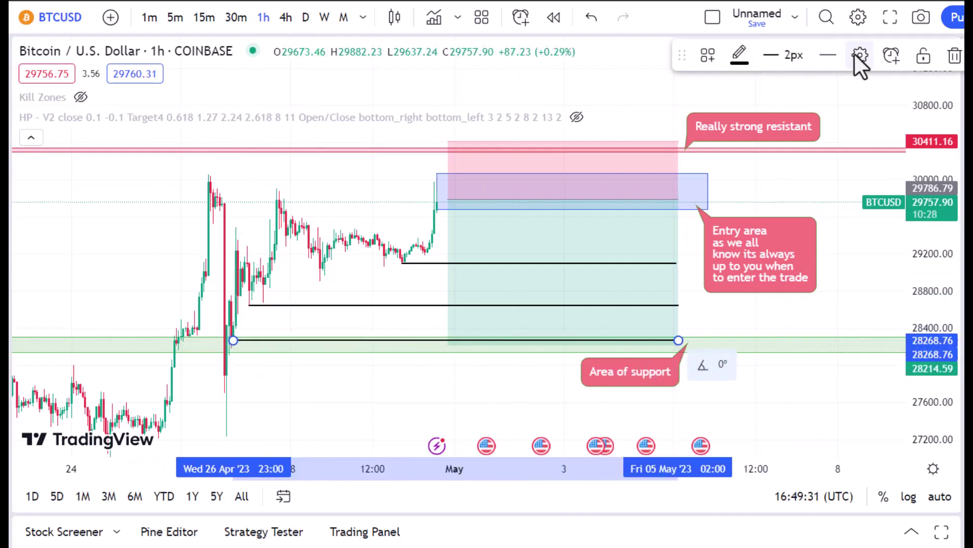
- Label the lowest trend line, at about 28269, with the text "TP3"
left_click(860, 56)
left_click(406, 86)
left_click(426, 174)
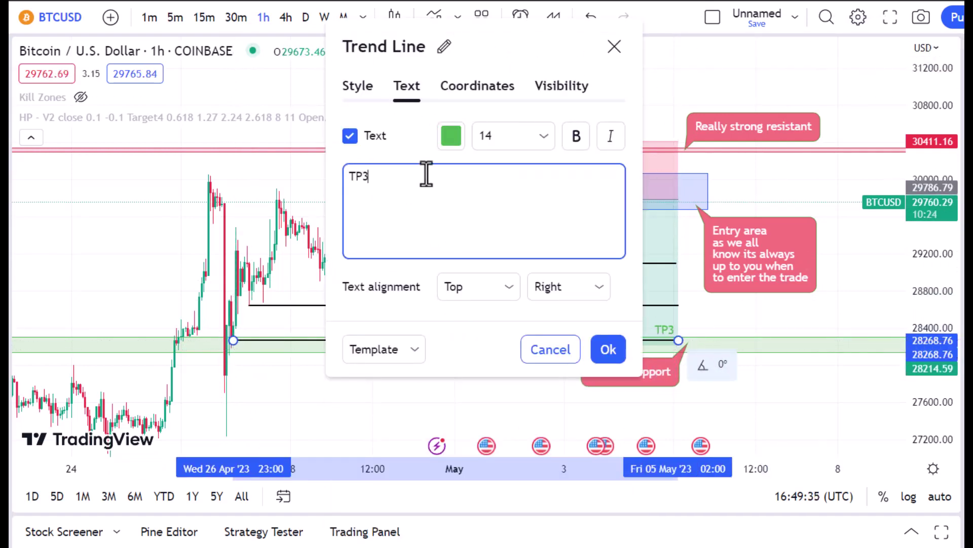
left_click(610, 348)
- Label the middle trend line, at about 28643, with the text "TP2"
left_click(613, 305)
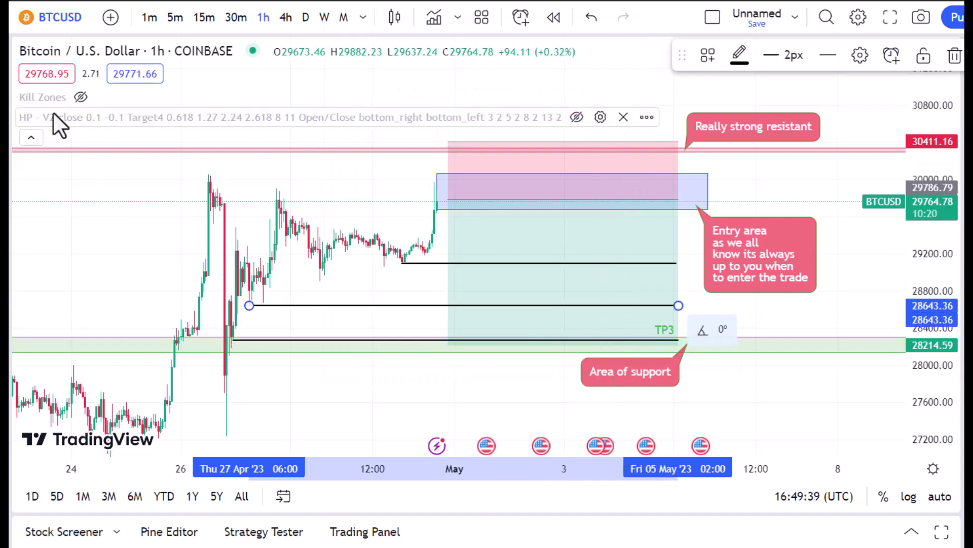
left_click(860, 56)
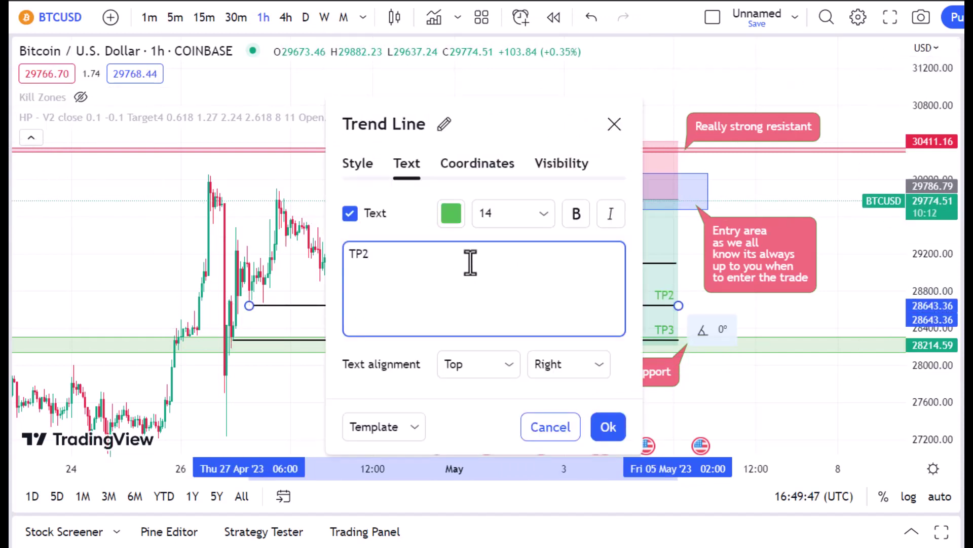
left_click(608, 427)
- Label the highest trend line, at about 29096, with the text "TP1"
left_click(651, 264)
left_click(862, 57)
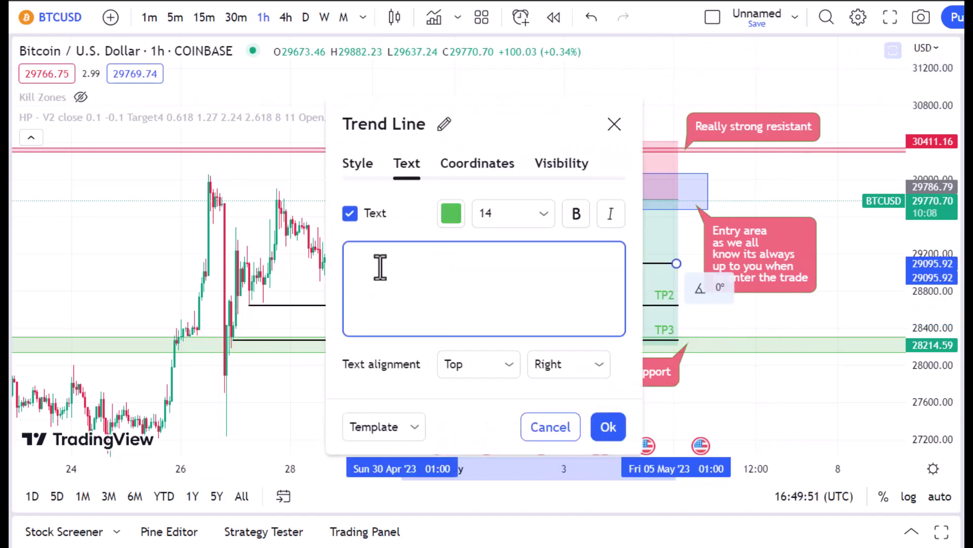
type("TP1")
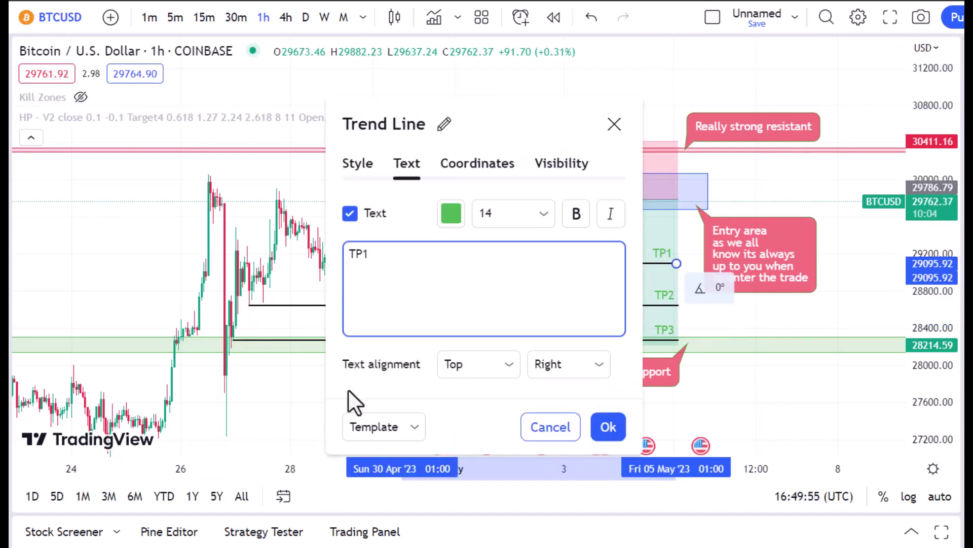
left_click(608, 427)
- Draw a horizontal trend line along the short position's stop edge at about 30419, from 30 April 20:00 to 5 May 02:00
left_click_drag(771, 170, 757, 172)
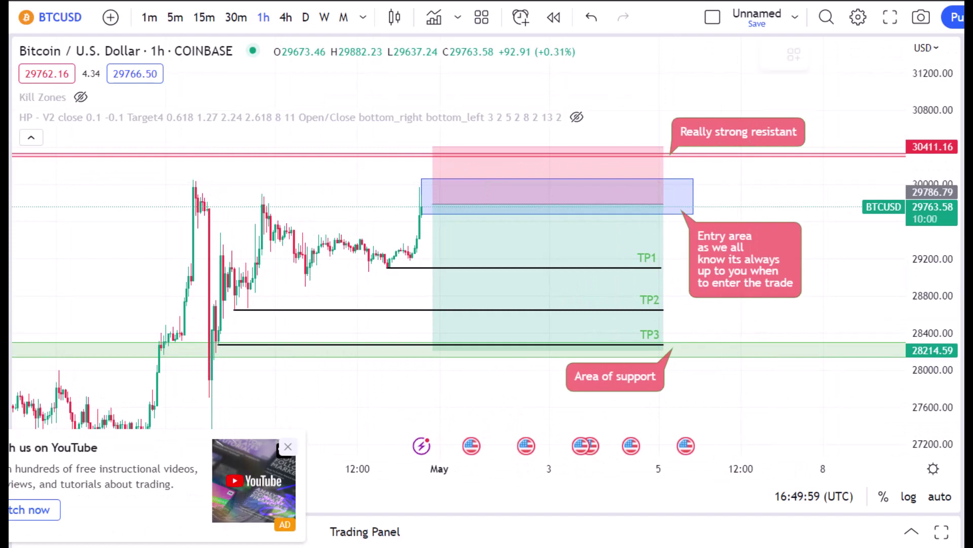
left_click(433, 146)
left_click(664, 145)
- Label the stop-level trend line "SL" and make its text red
left_click(852, 60)
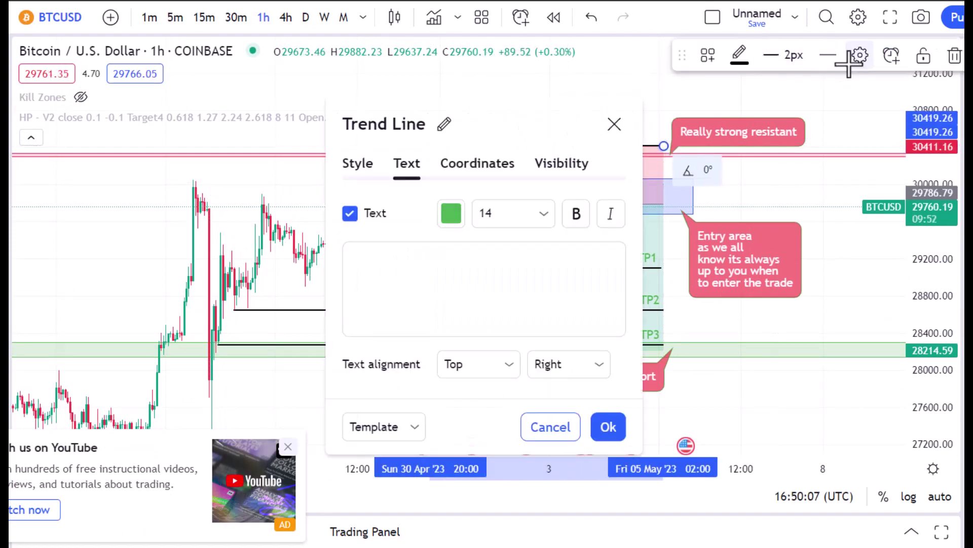
left_click(376, 252)
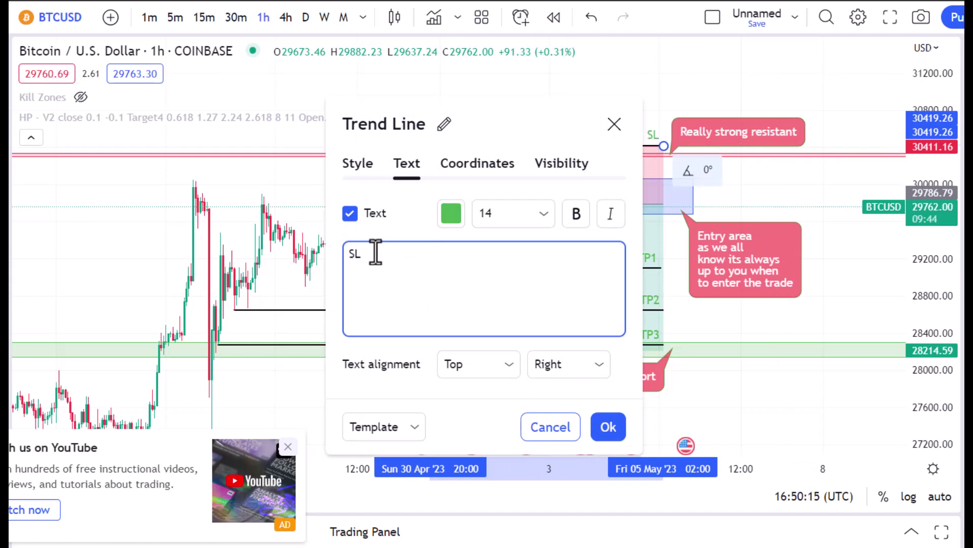
type("SL")
left_click(452, 213)
left_click(454, 265)
left_click(386, 330)
left_click(609, 427)
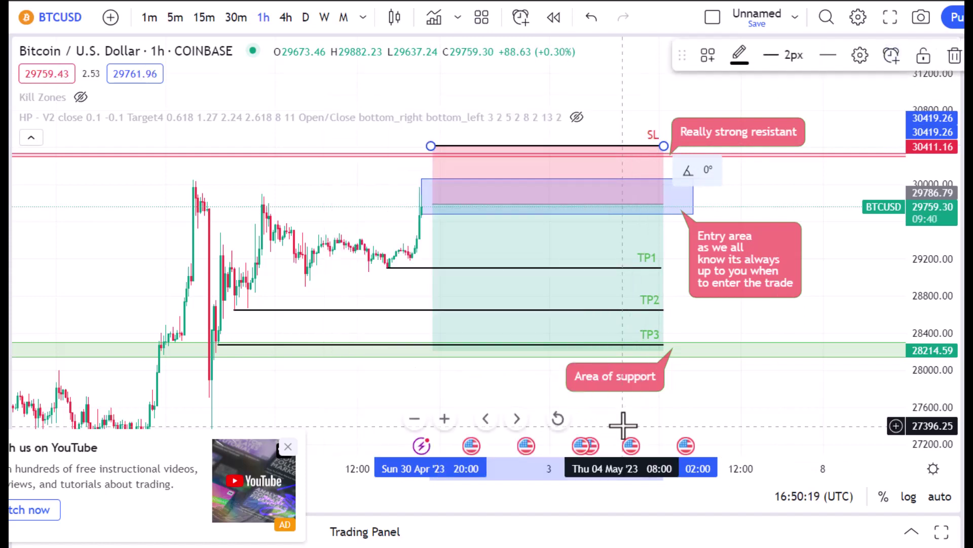
- Draw a green arrow marker from the entry zone at about 29744 down to about 29160 at 1 May 06:00, just above TP1
left_click(11, 191)
left_click(32, 423)
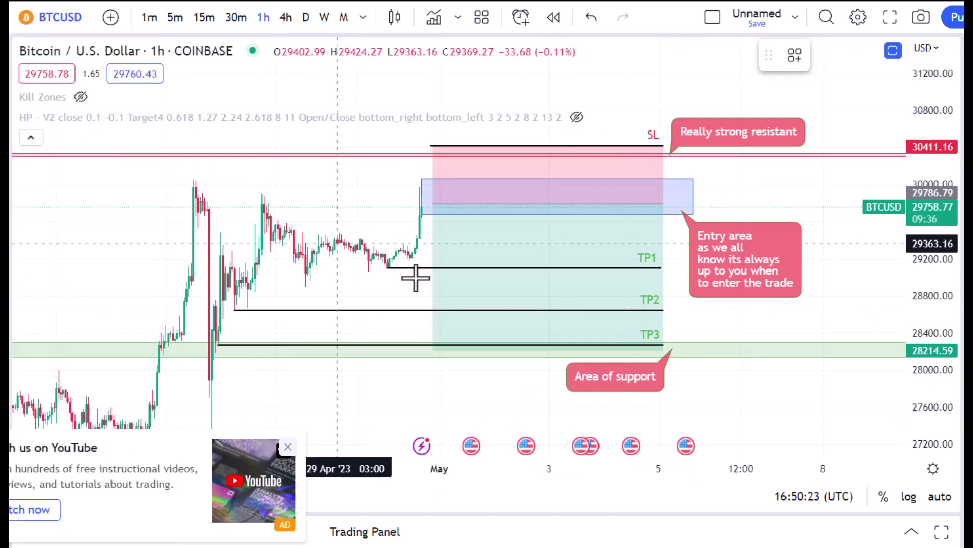
left_click_drag(442, 208, 454, 263)
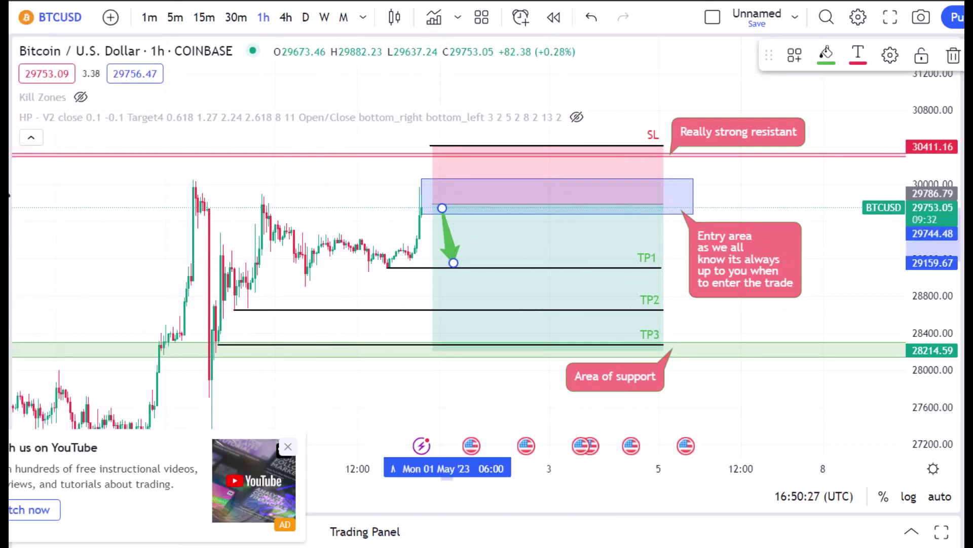
- Draw two more green arrow markers, from about 29843 down to 28692 at 1 May 21:00 and from about 29960 down to 28323 at 2 May 20:00
left_click_drag(460, 199, 487, 306)
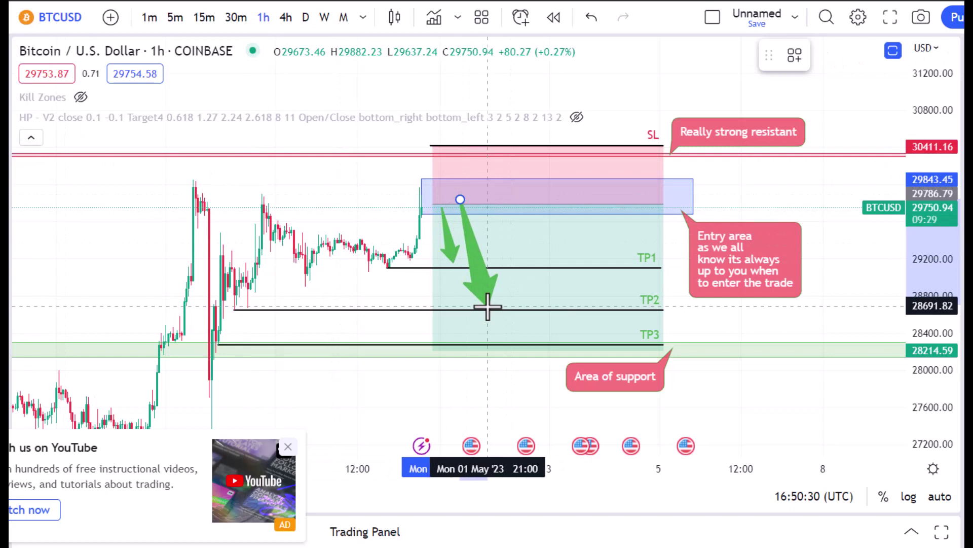
left_click(12, 191)
left_click_drag(491, 188, 540, 341)
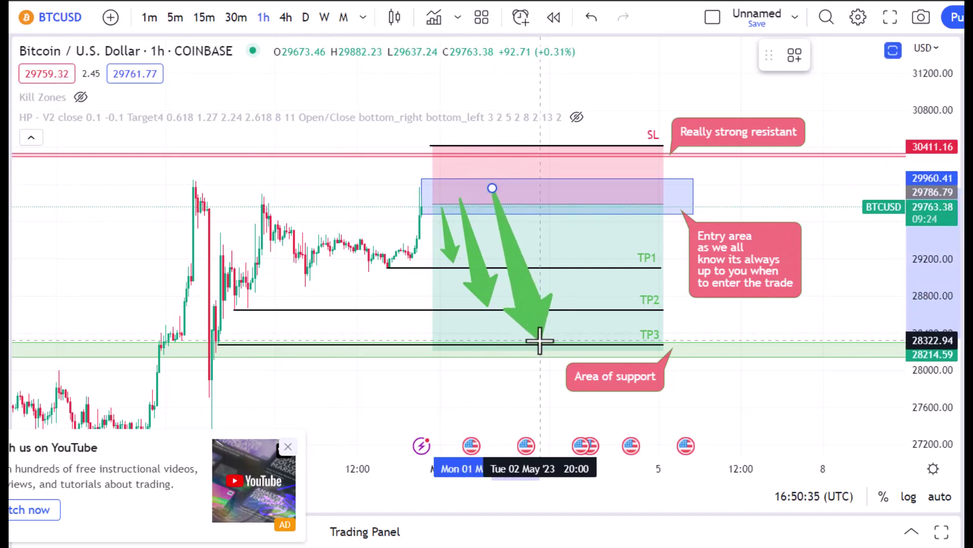
- Change the fill colour of all three downward arrow markers to red
left_click(827, 54)
left_click(813, 120)
left_click(474, 253)
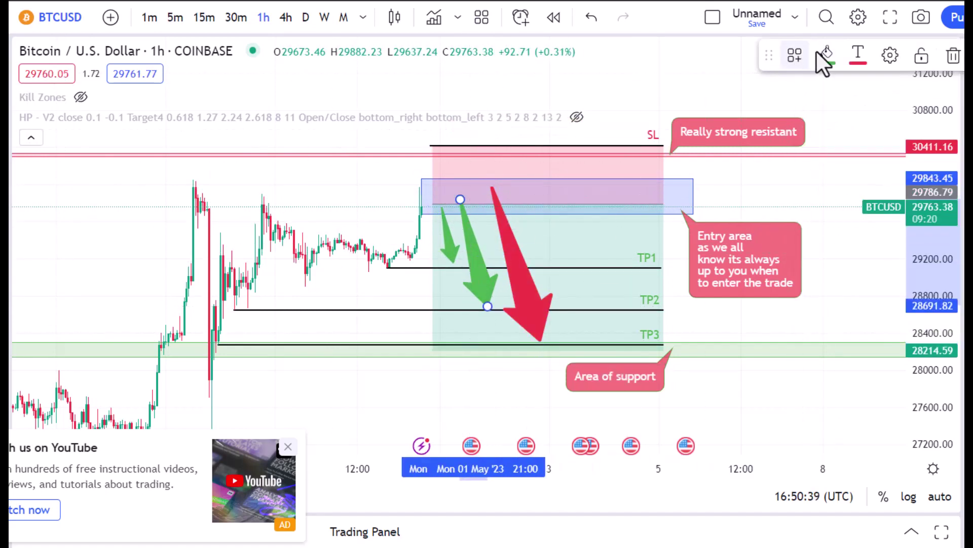
left_click(827, 54)
left_click(812, 123)
left_click(486, 244)
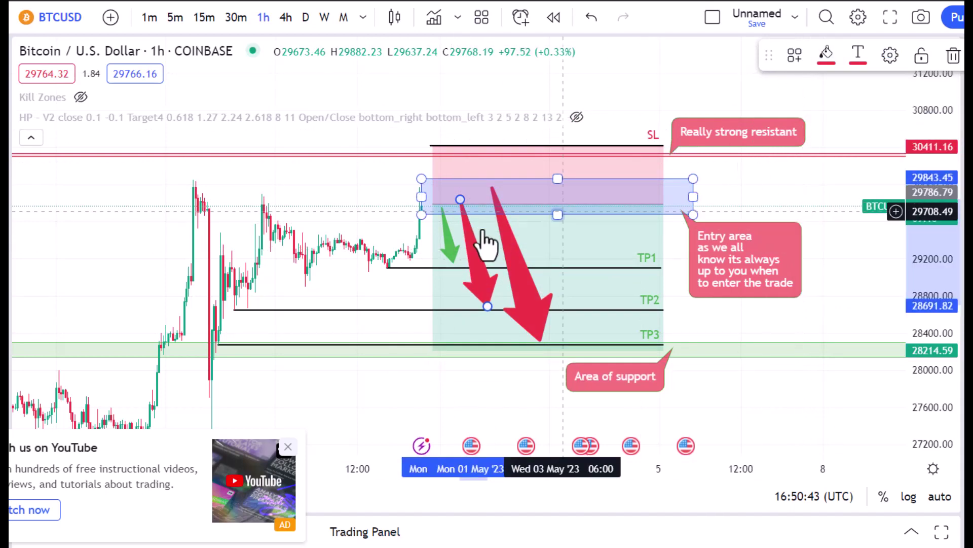
left_click(448, 237)
left_click(826, 54)
left_click(811, 124)
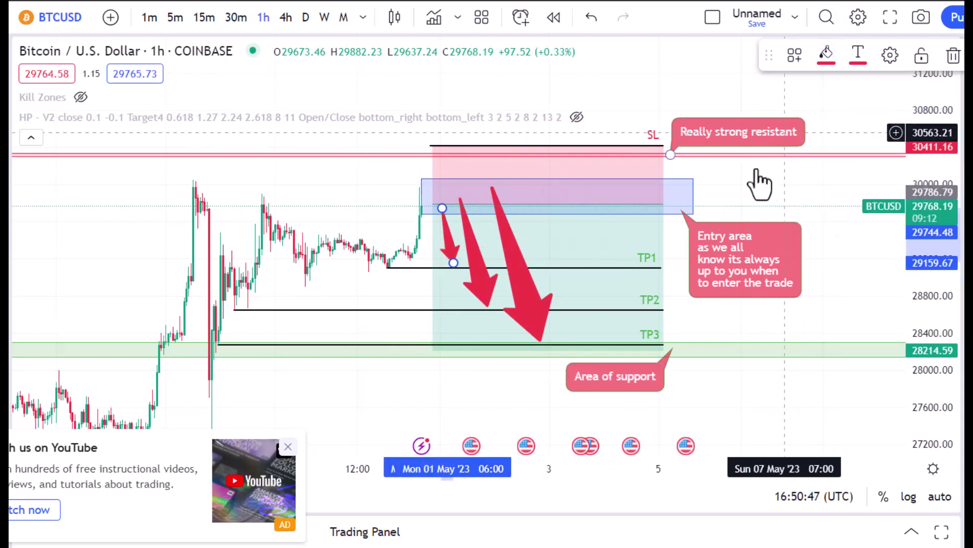
left_click_drag(776, 178, 727, 167)
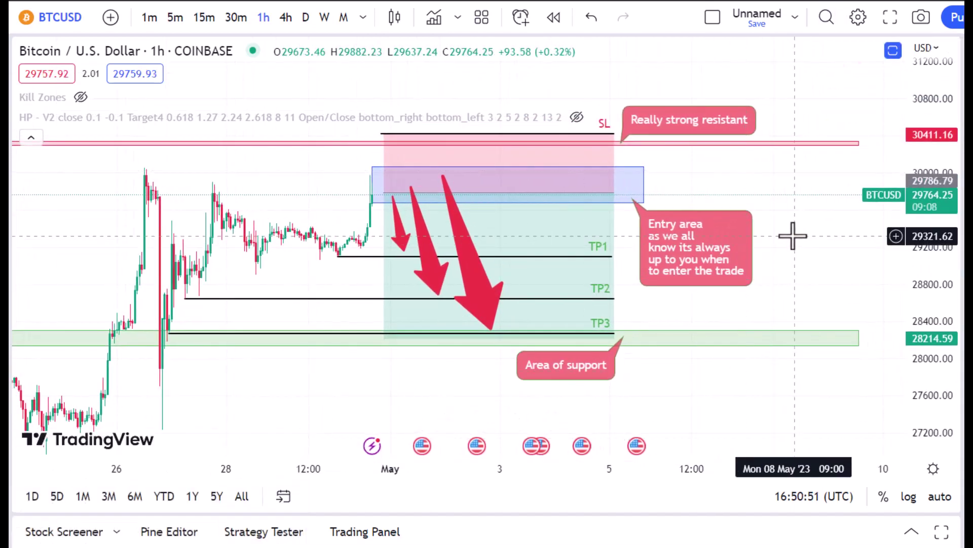
left_click_drag(800, 228, 737, 265)
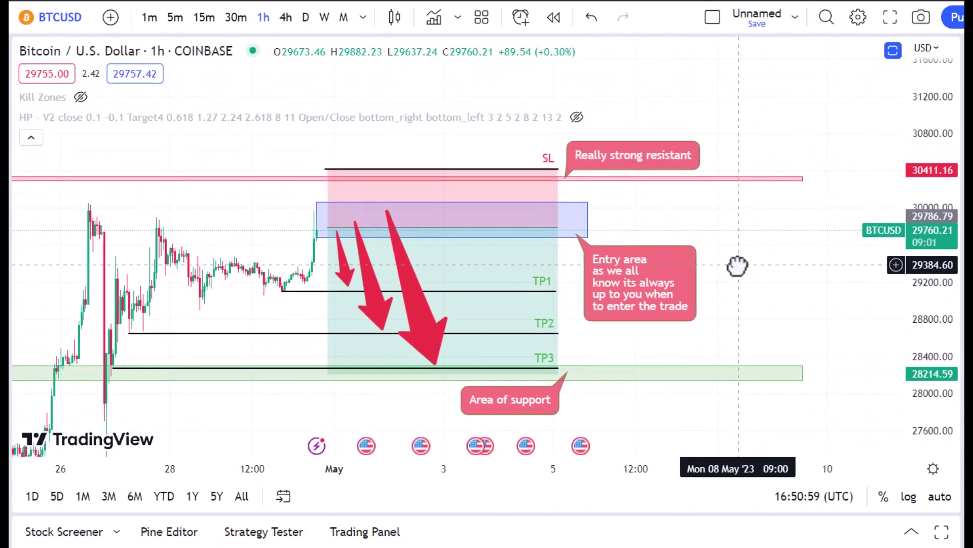